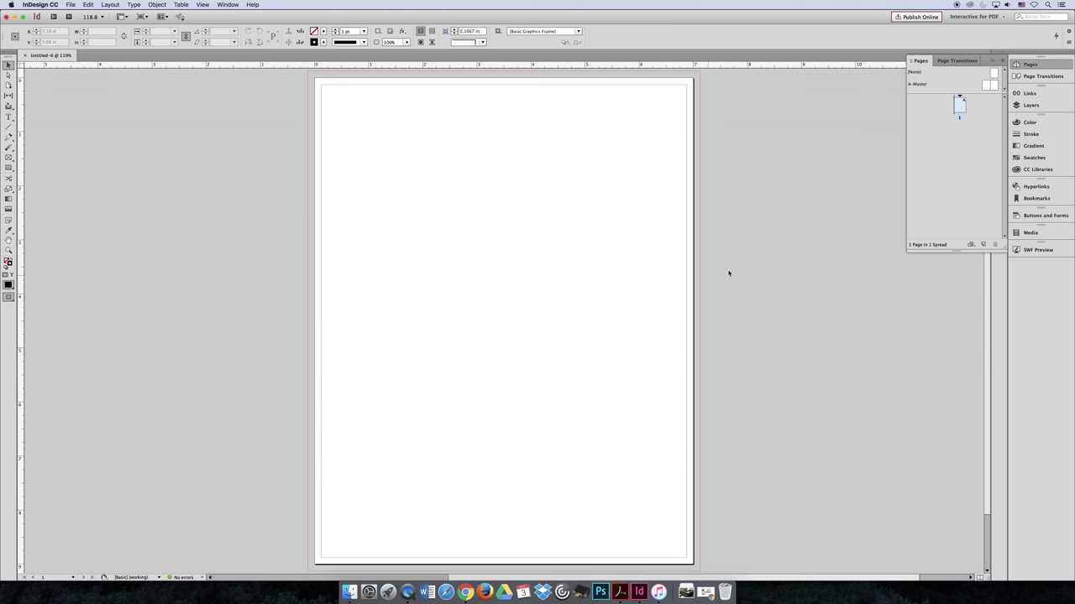
- Float the Pages panel, switch to the Typography workspace, and undock its panel column over the page
left_click_drag(921, 60, 673, 148)
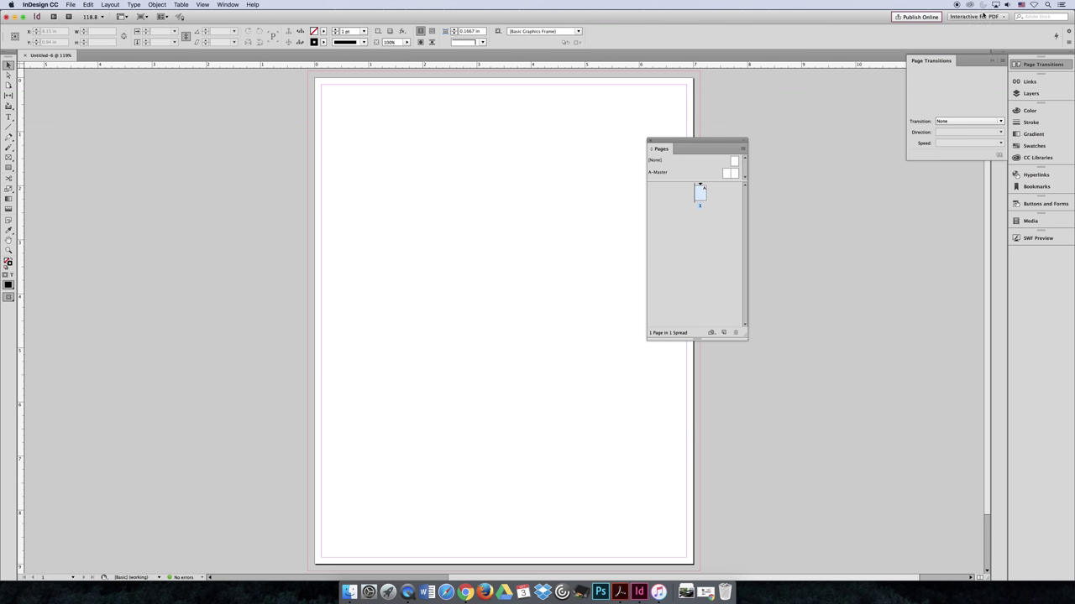
left_click(229, 5)
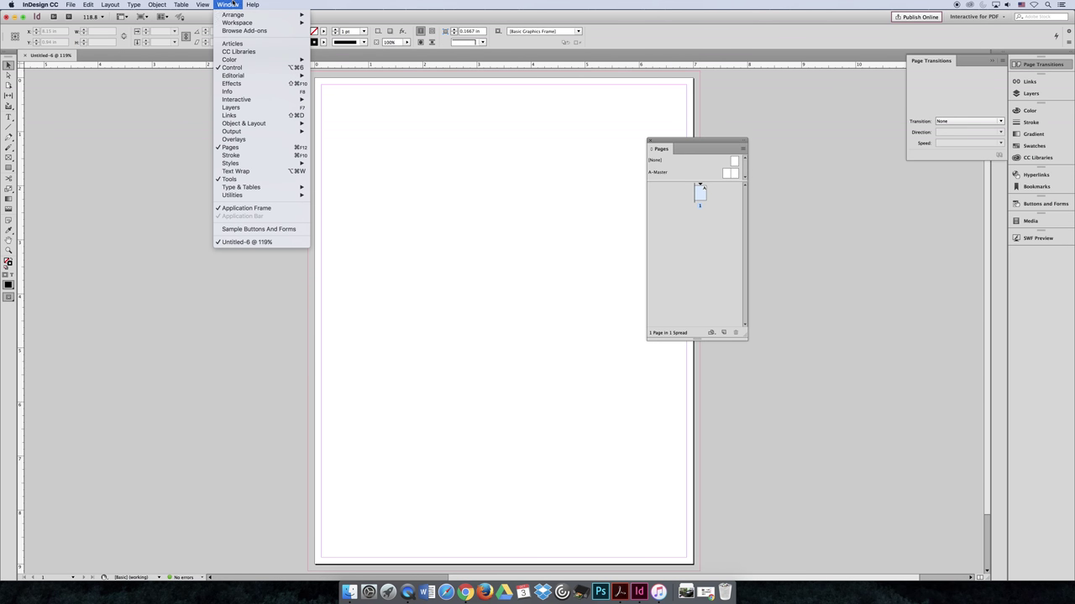
mouse_move(244, 23)
left_click(367, 70)
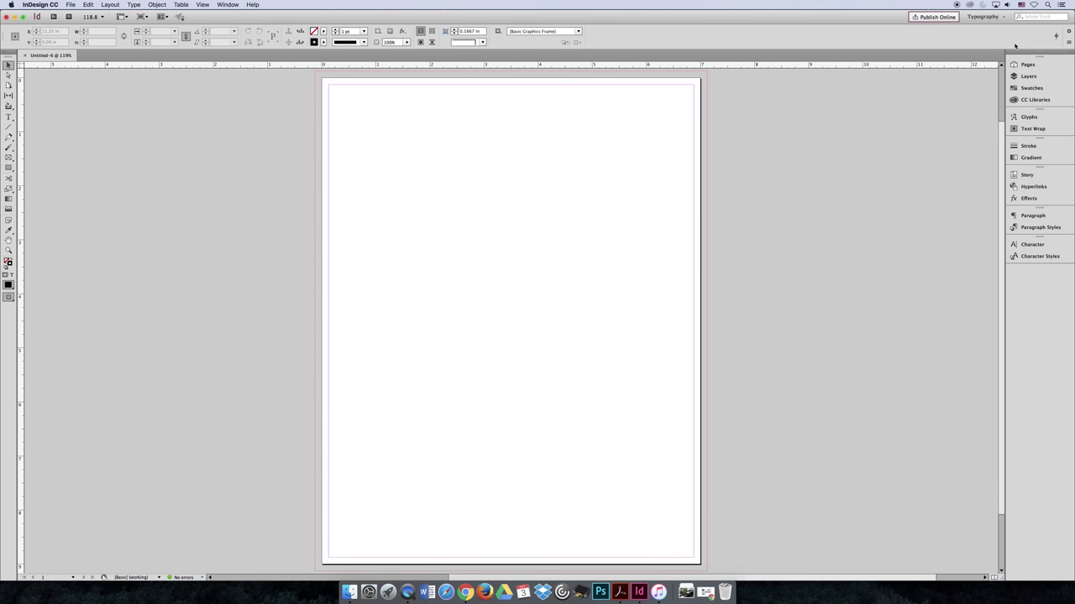
left_click_drag(1056, 55, 676, 153)
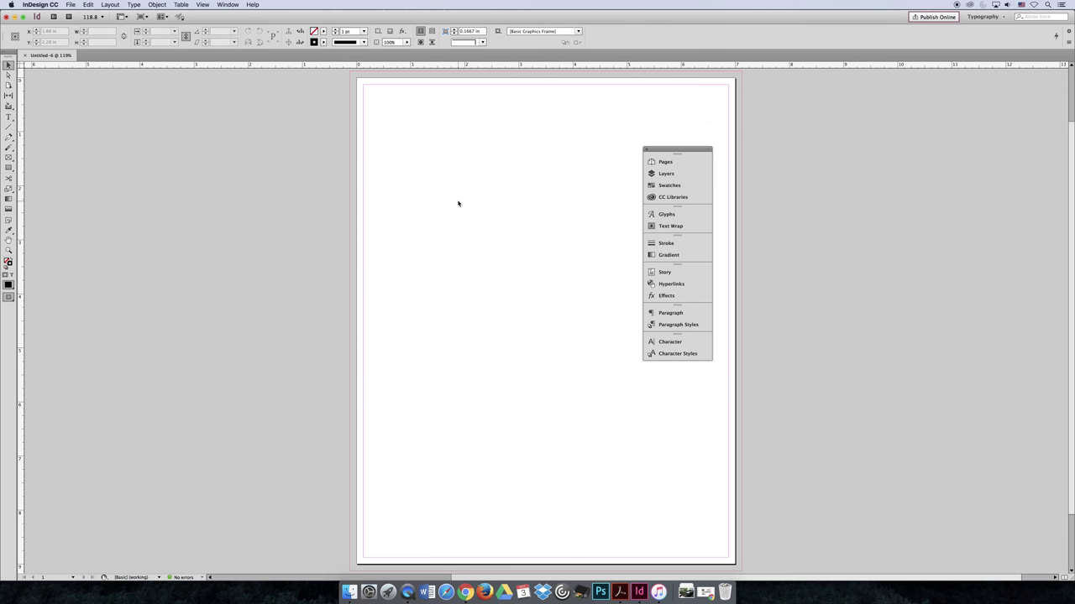
left_click(71, 4)
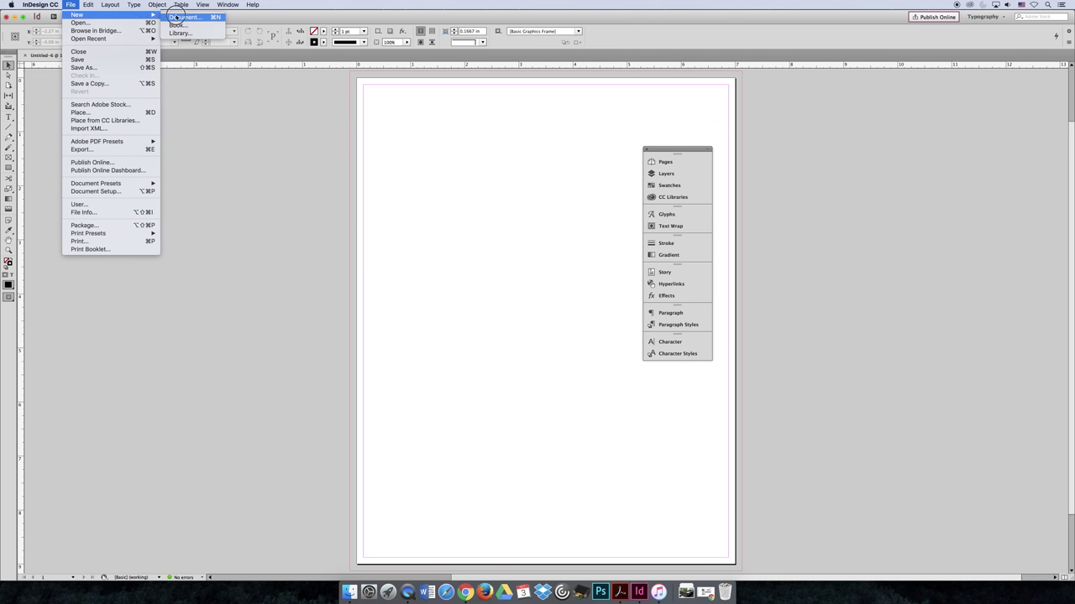
left_click(194, 16)
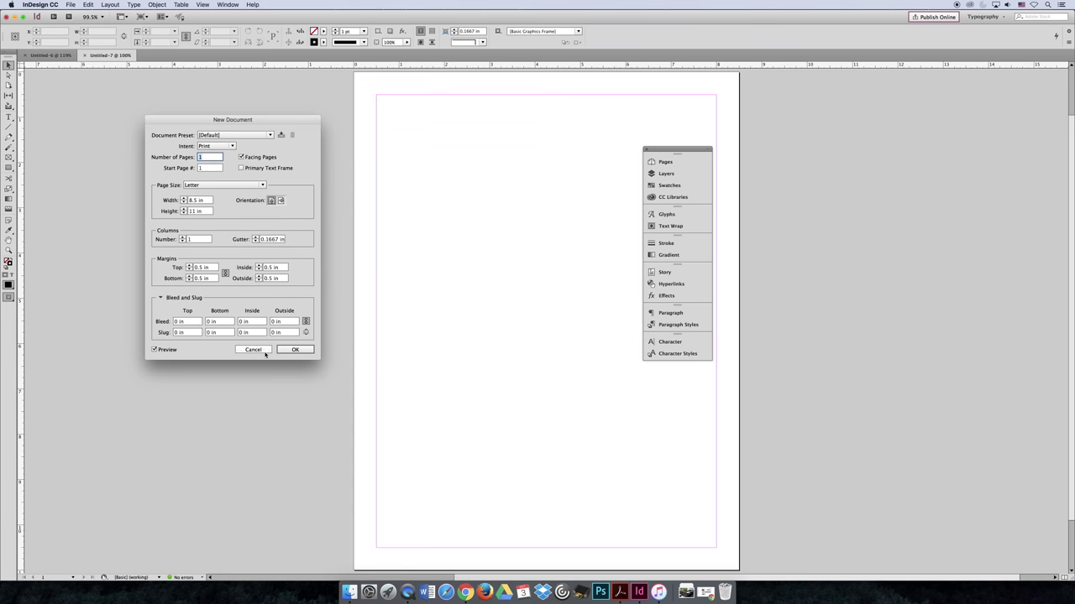
left_click(263, 351)
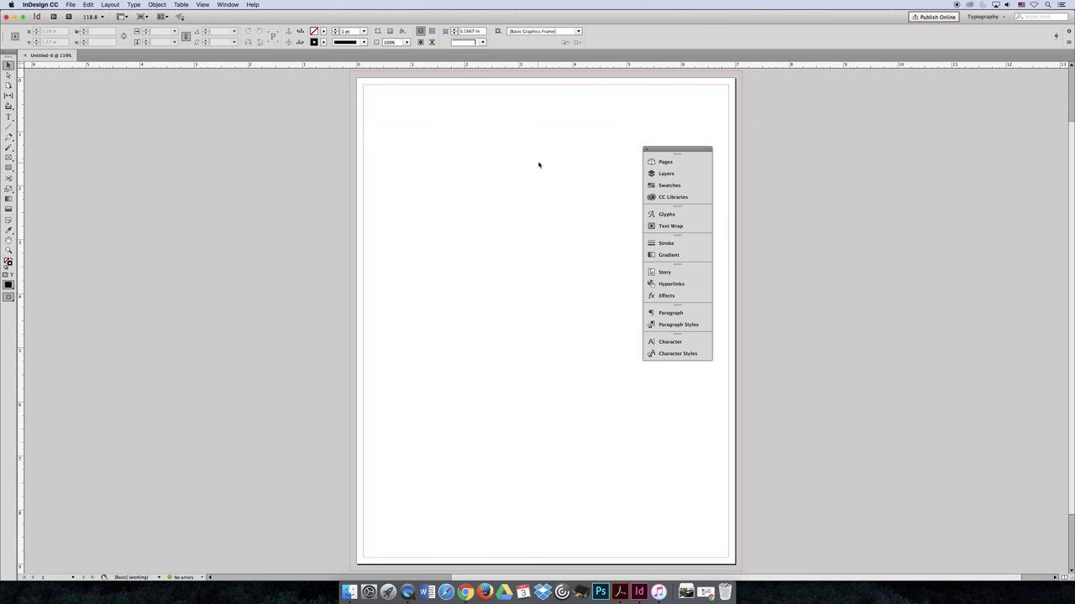
- Open the Pages panel, deselect page 1, and close the panel again
left_click(682, 163)
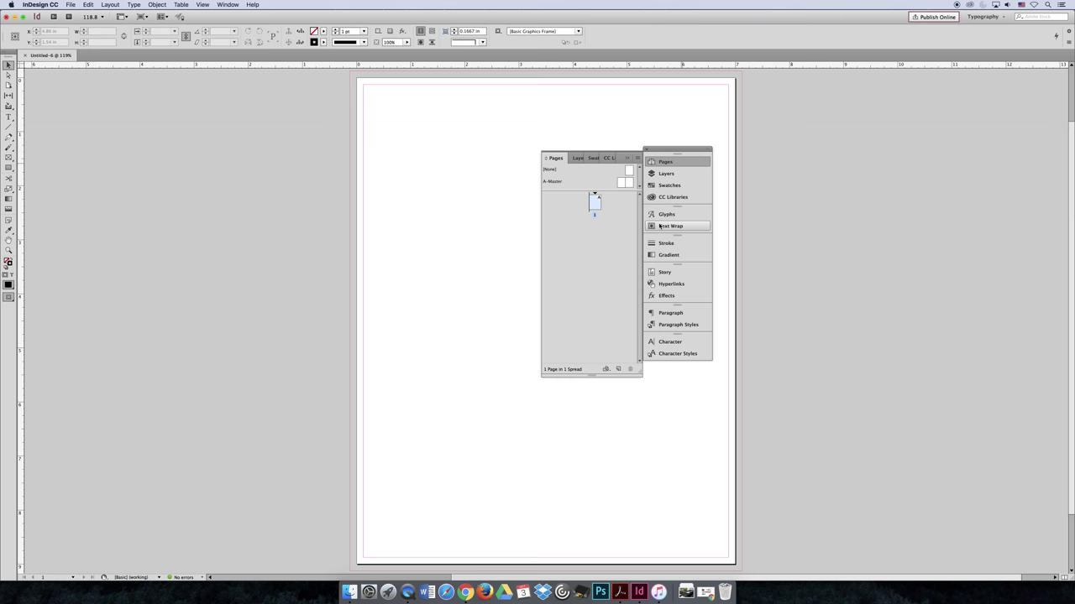
left_click(614, 251)
left_click(659, 162)
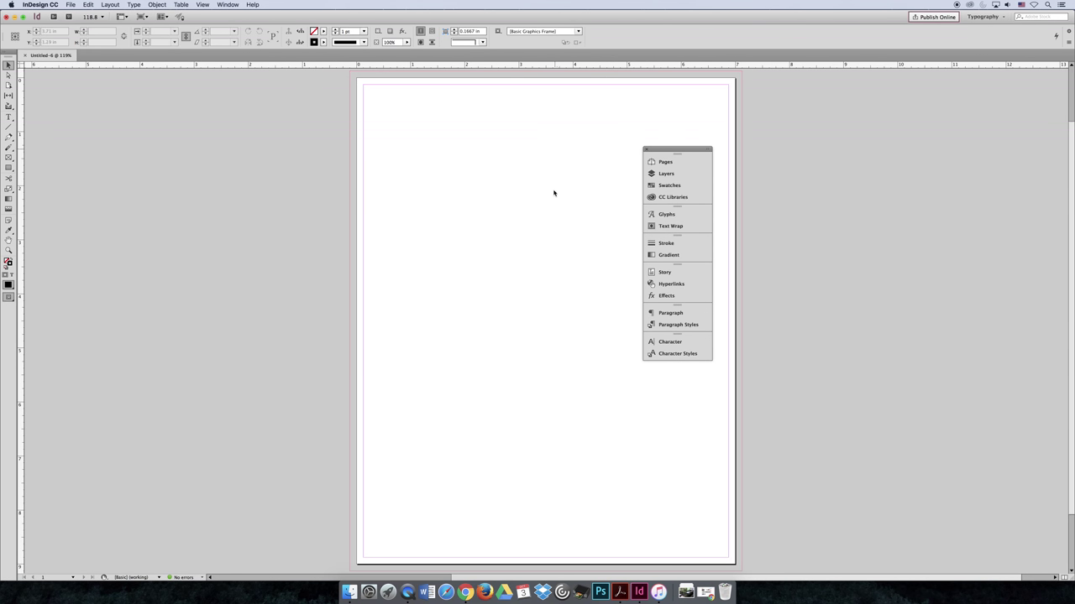
- Zoom out with Cmd+minus to see the pasteboard, then zoom back in on the page
scroll(556, 231, "down", 2)
scroll(556, 231, "up", 4)
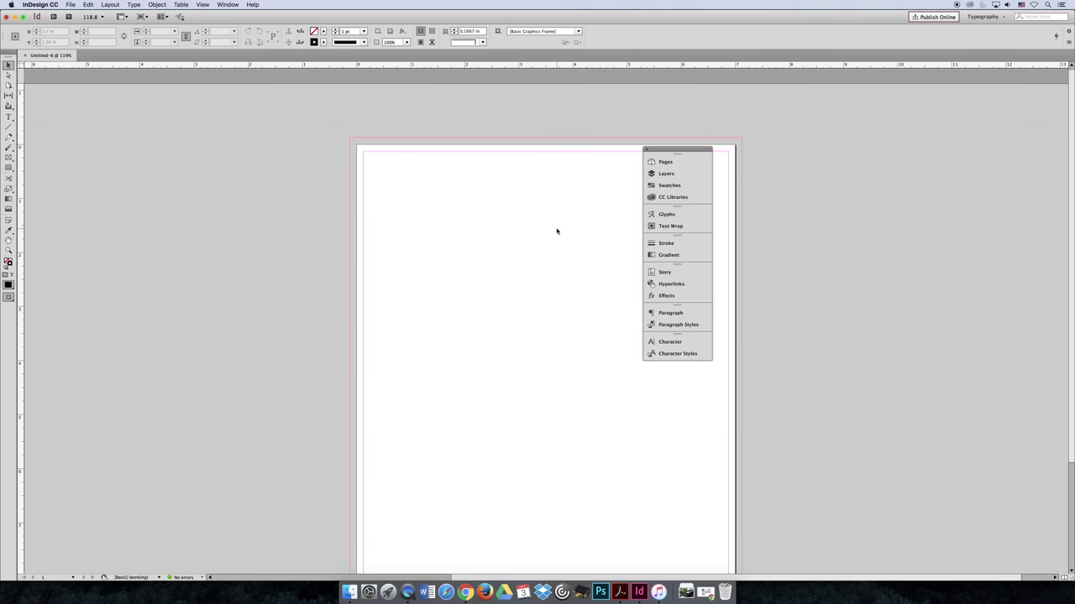
key("super+minus")
key("super+minus")
key("super+minus")
key("super+minus")
key("super+minus")
key("super+minus")
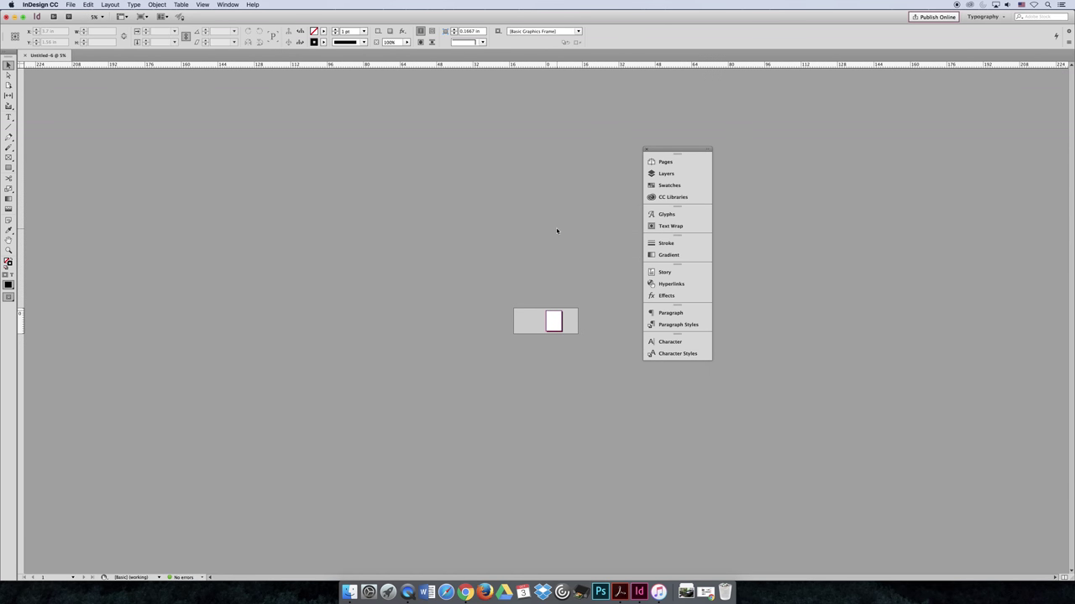
key("super+equal")
key("super+equal")
key("super+equal")
key("super+equal")
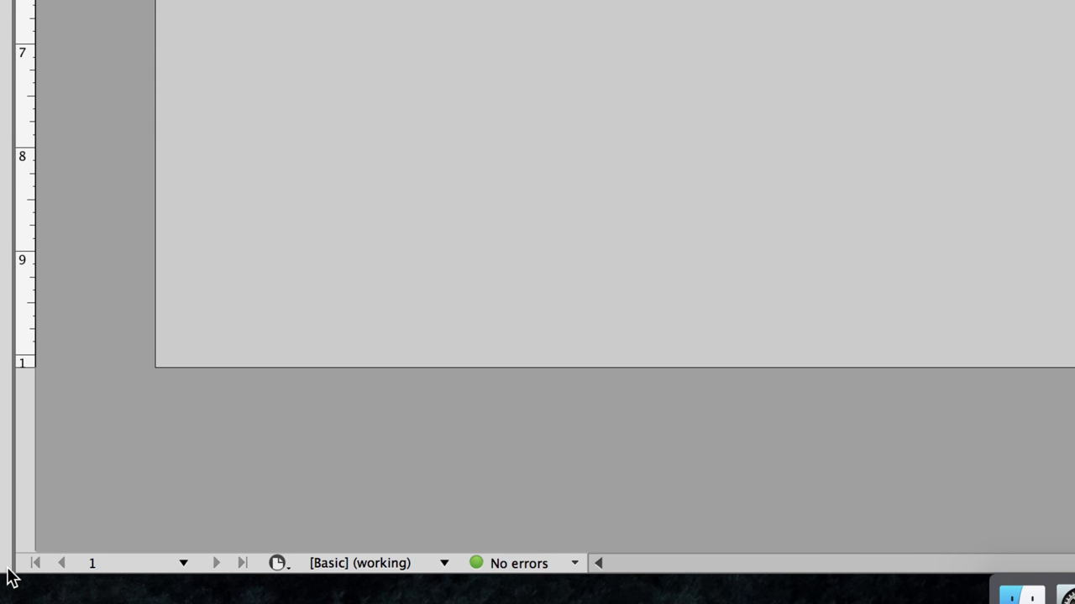
left_click(184, 564)
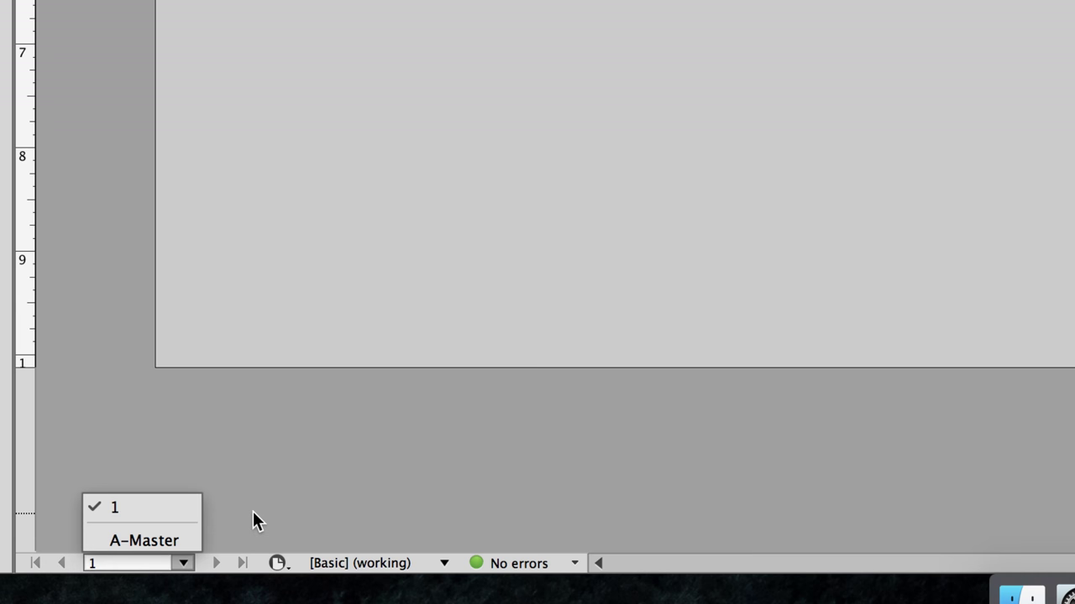
left_click(253, 511)
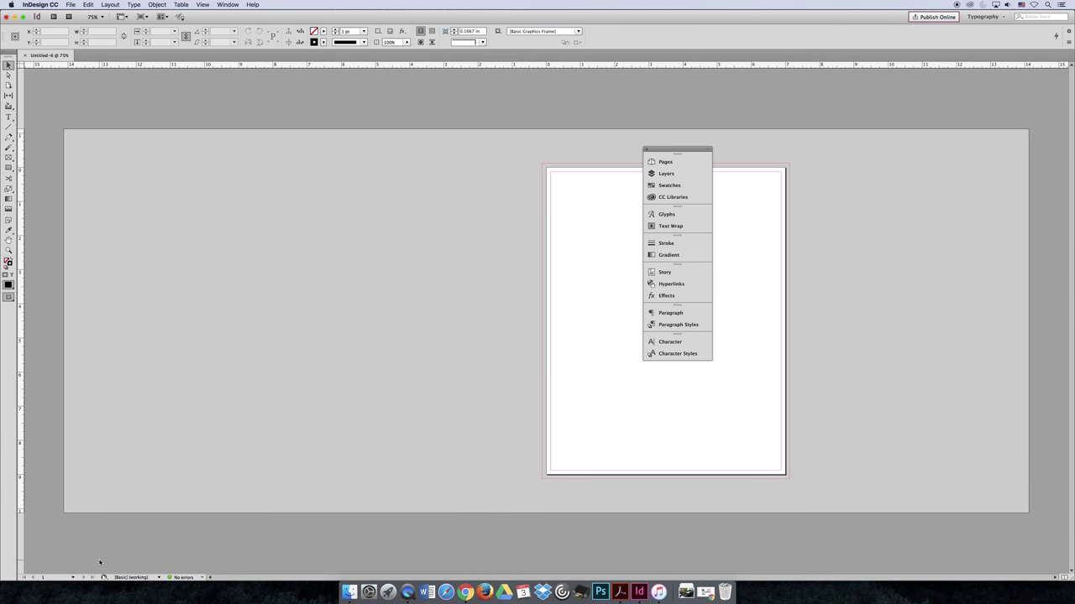
- Add three pages with Layout > Pages > Add Page, making pages 2–3 a spread plus page 4
left_click(110, 5)
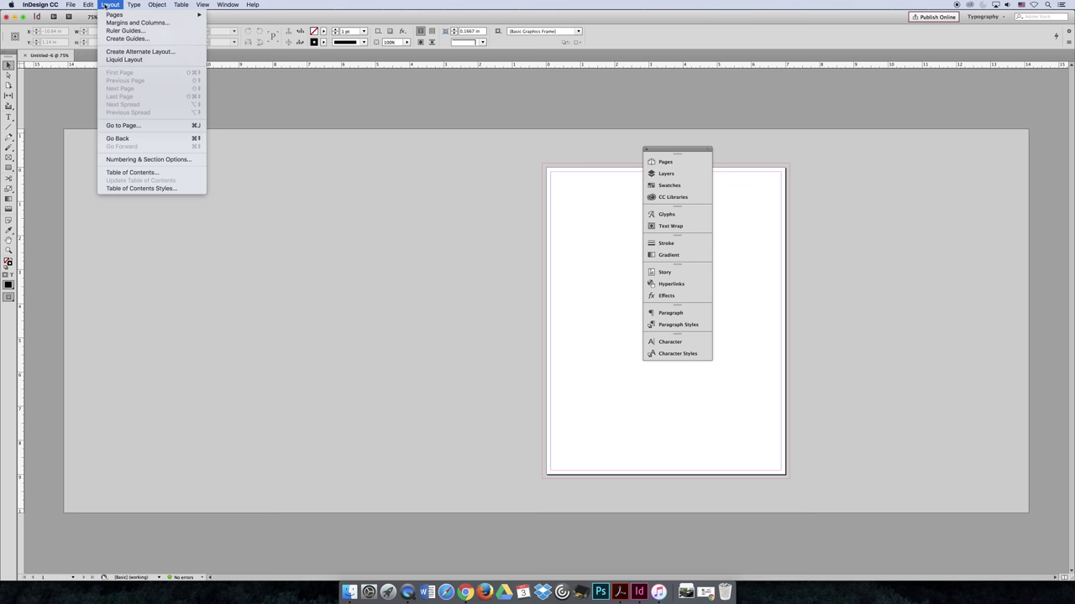
mouse_move(112, 15)
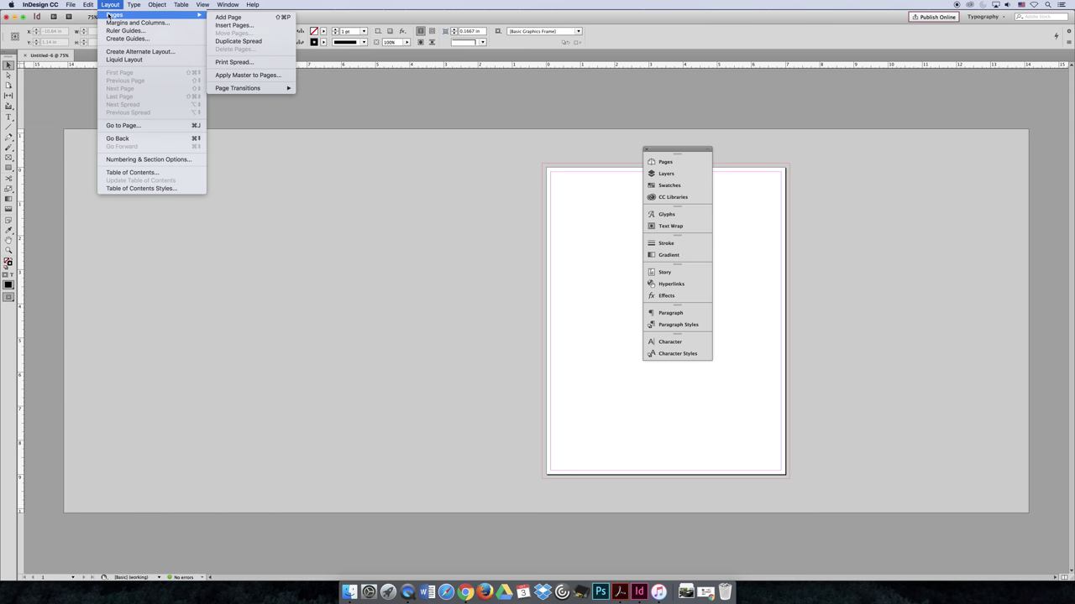
left_click(260, 18)
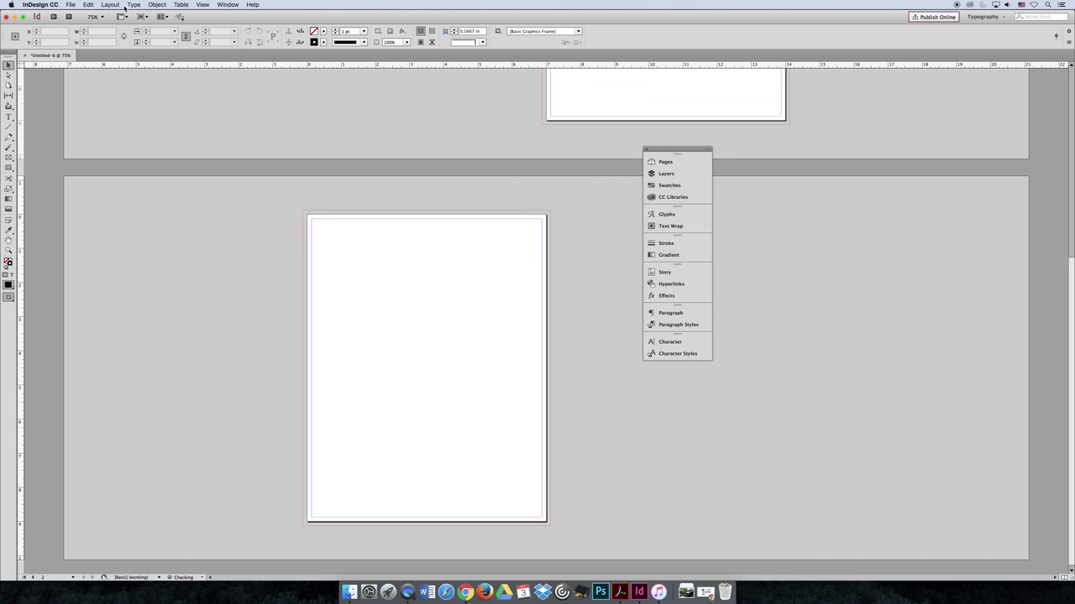
left_click(112, 4)
mouse_move(123, 15)
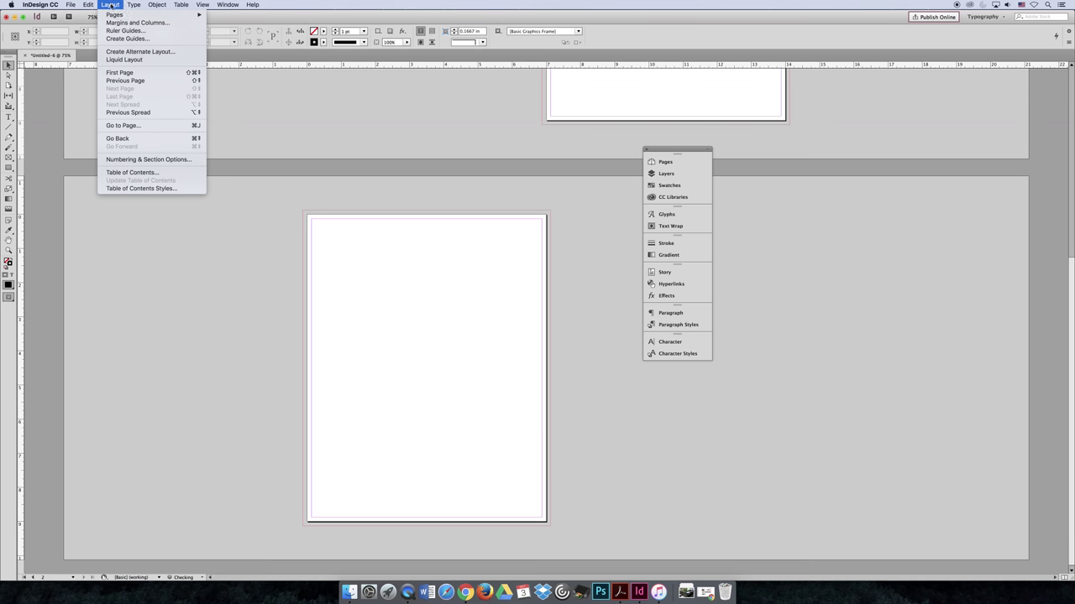
left_click(243, 18)
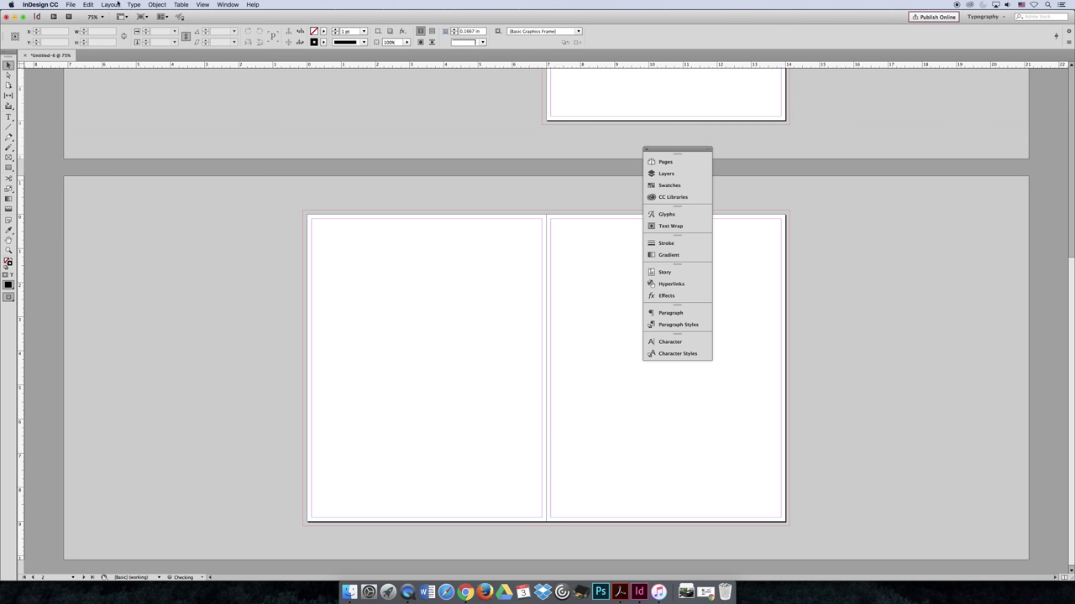
left_click(112, 5)
mouse_move(123, 15)
left_click(226, 18)
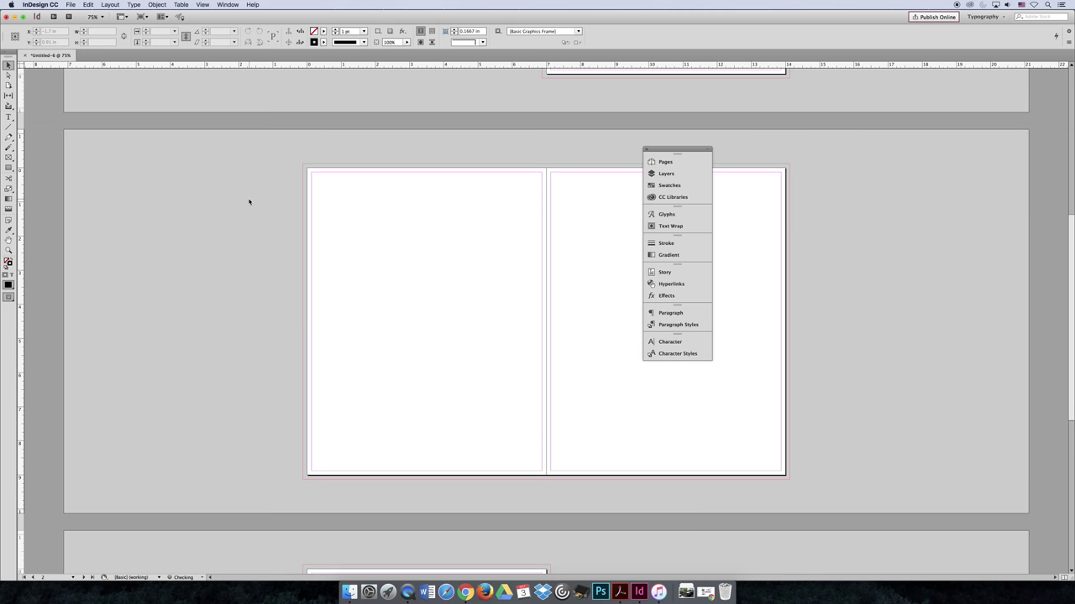
- Scroll through the pages and move the floating panel stack to the right, off the page
scroll(381, 347, "up", 10)
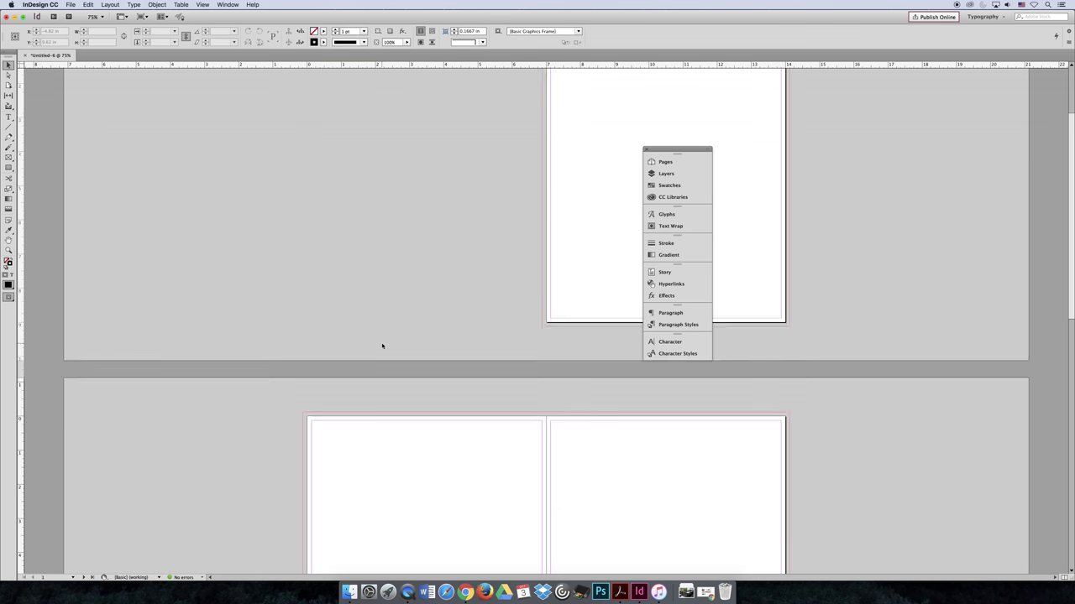
scroll(384, 344, "down", 10)
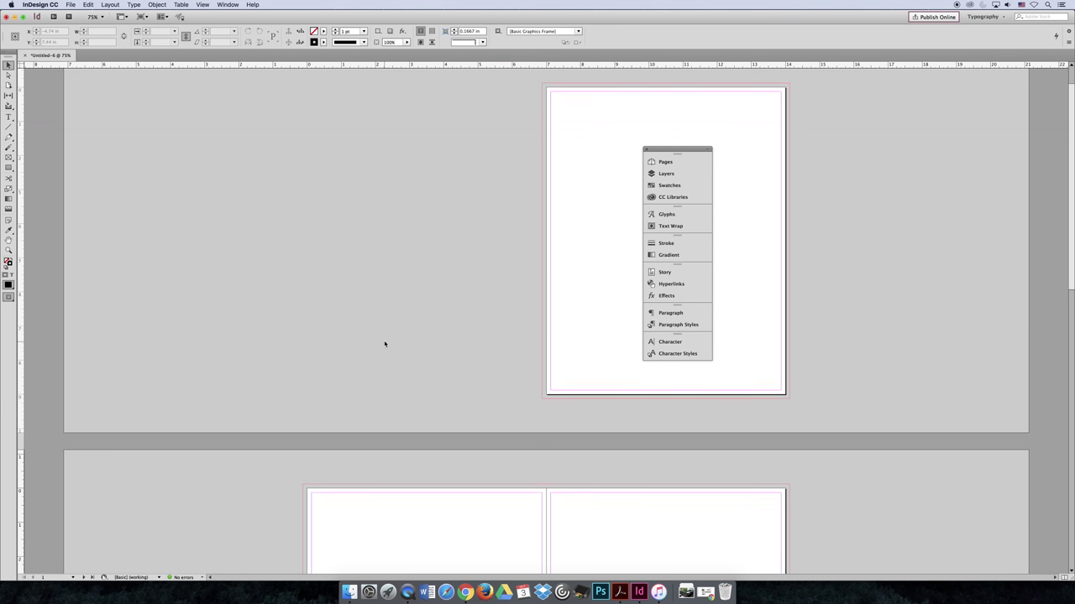
scroll(385, 344, "up", 4)
scroll(384, 344, "up", 5)
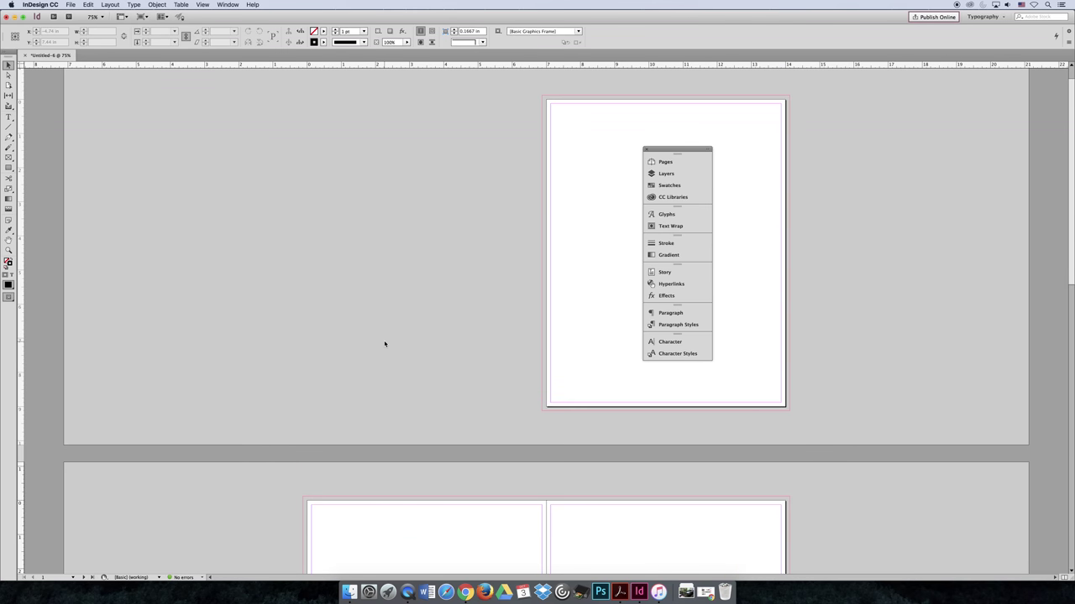
left_click_drag(678, 151, 933, 159)
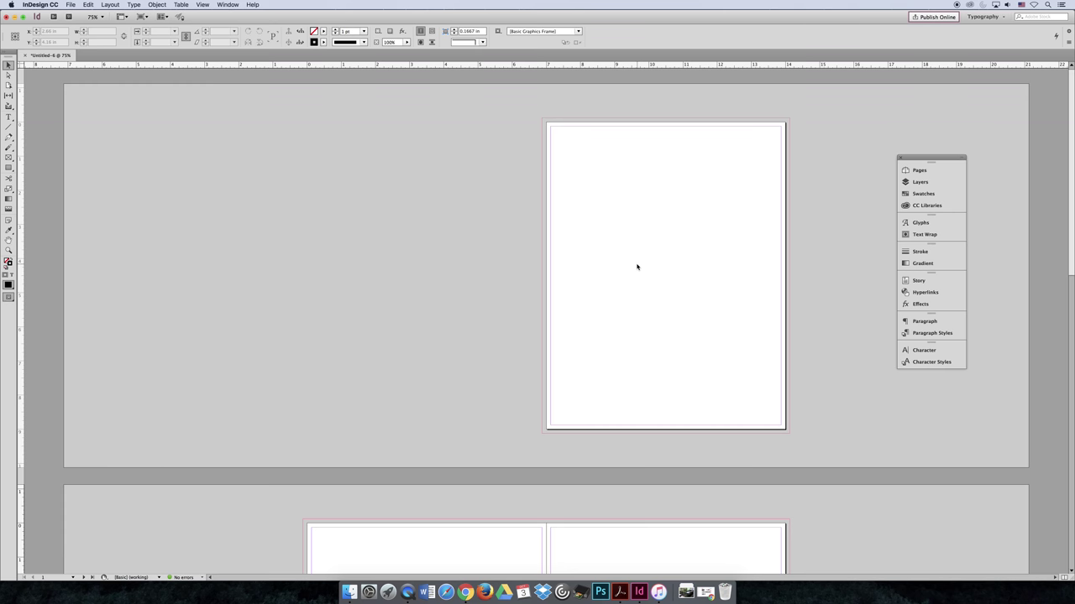
- Bring page 4 into view, nudge the panels up-left, and show the Pages panel's 4 pages in 3 spreads
scroll(637, 267, "down", 5)
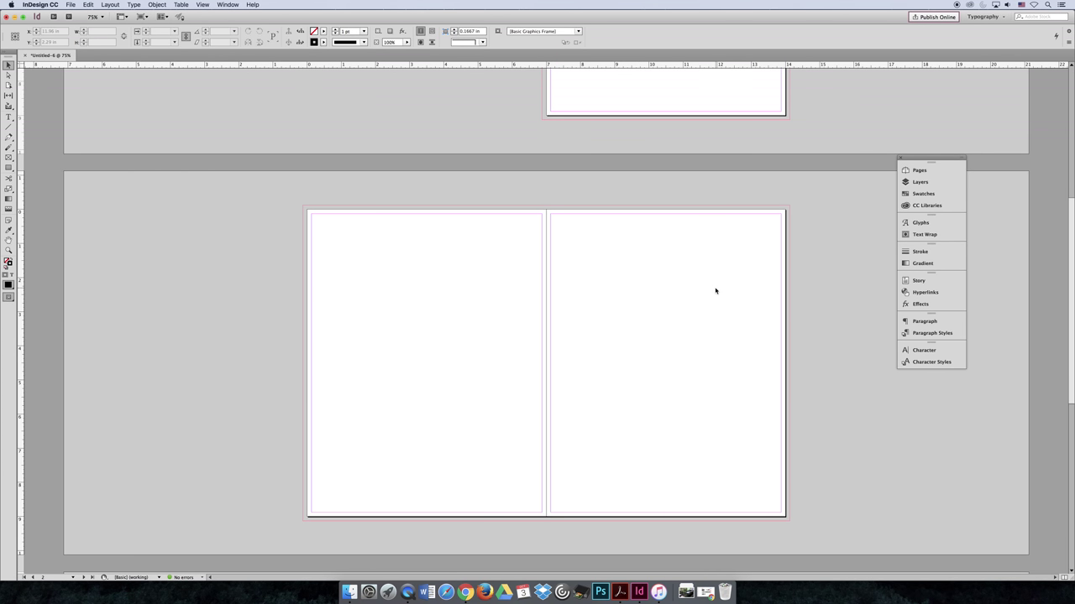
key("super+shift+p")
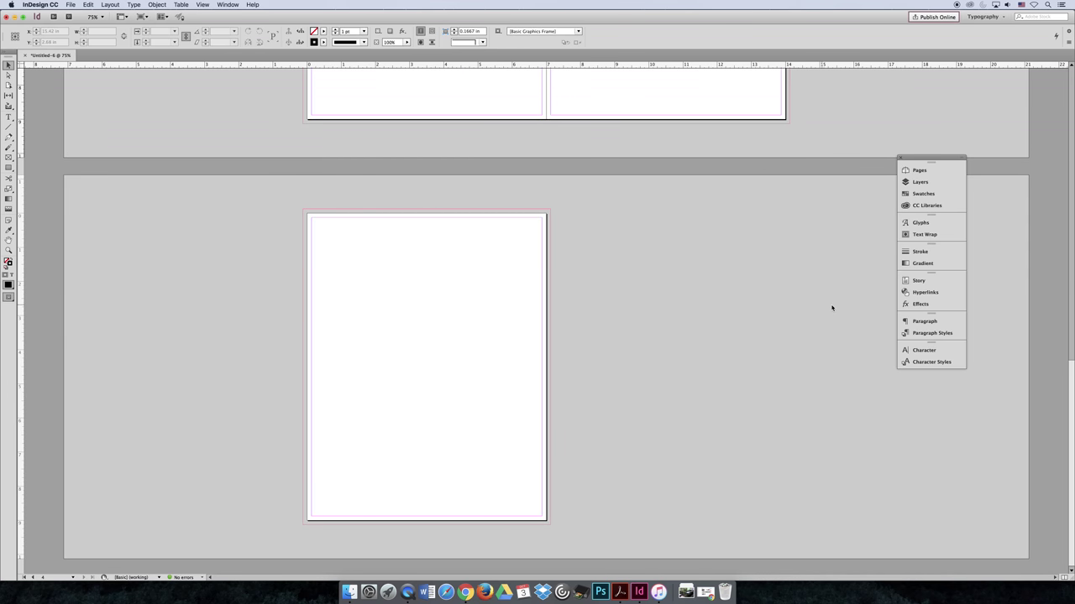
scroll(832, 304, "up", 10)
left_click_drag(963, 158, 909, 145)
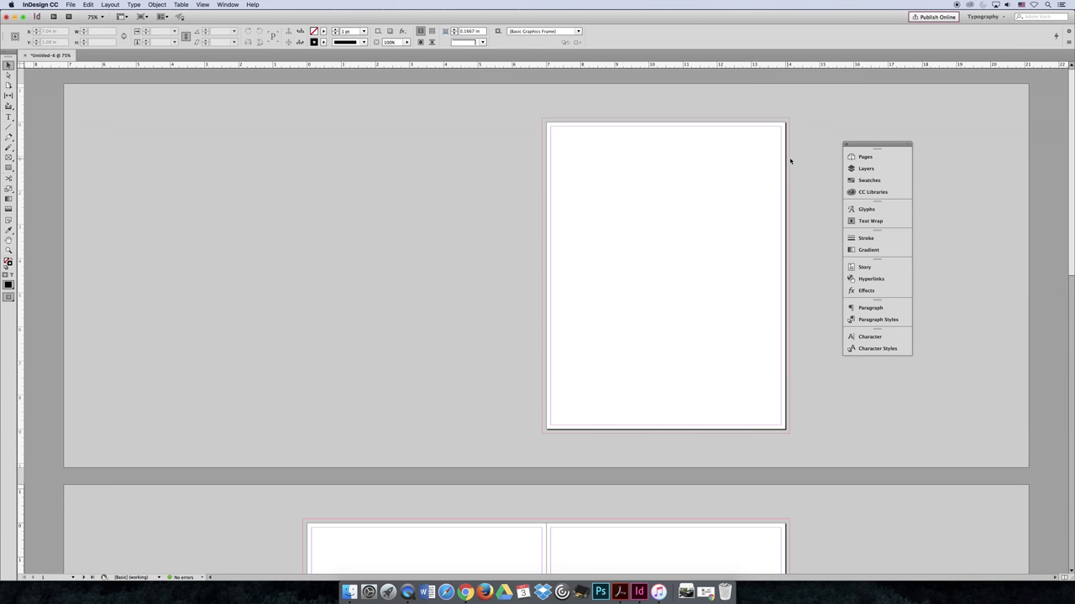
left_click(863, 157)
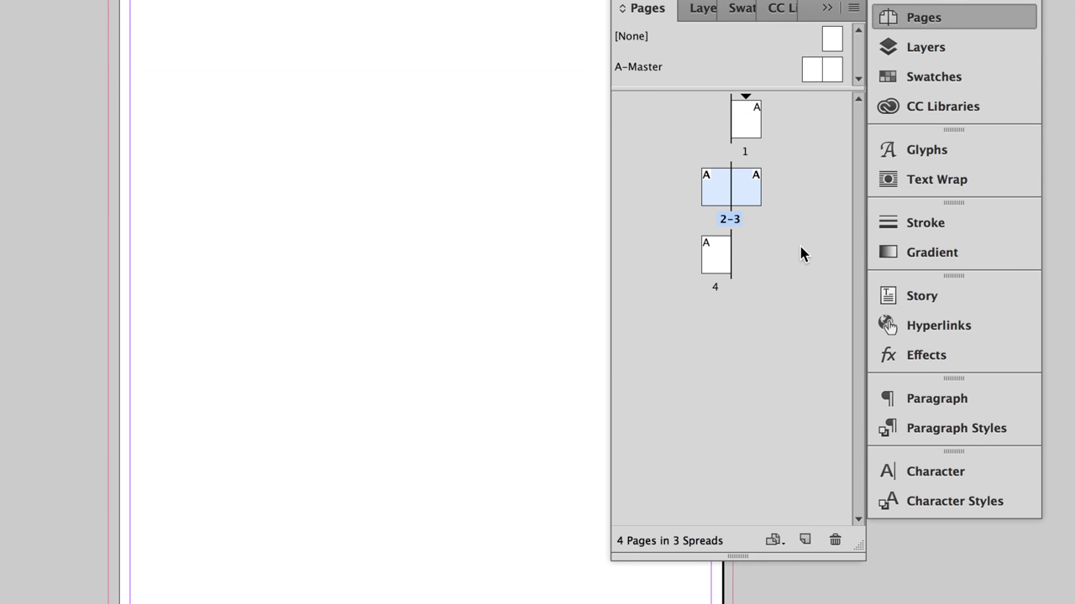
- Deselect the 2–3 spread and jump to page 4 from the status-bar page list
left_click(816, 252)
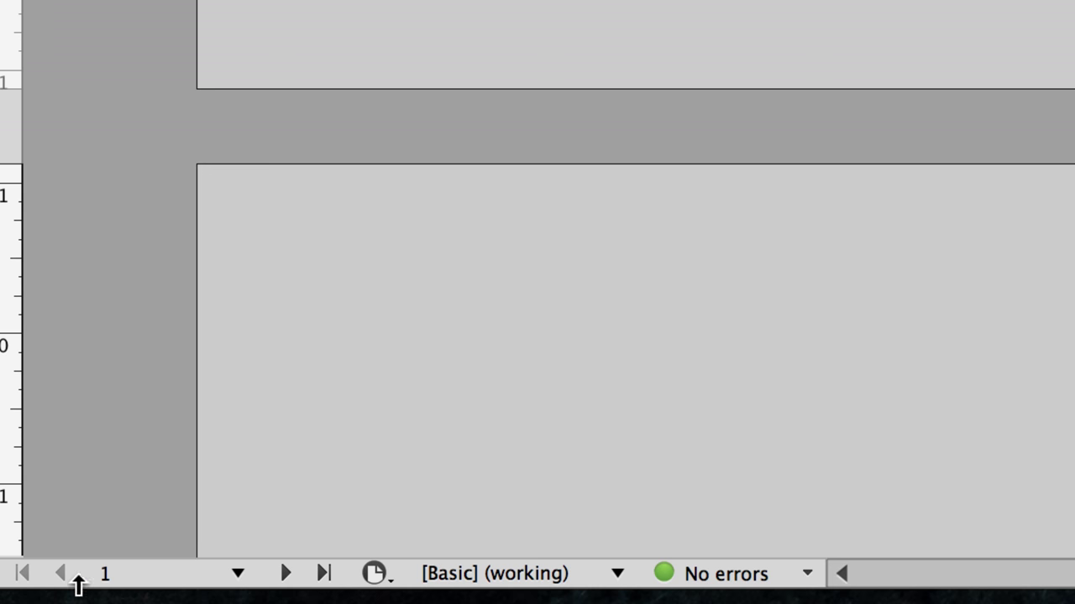
left_click(237, 576)
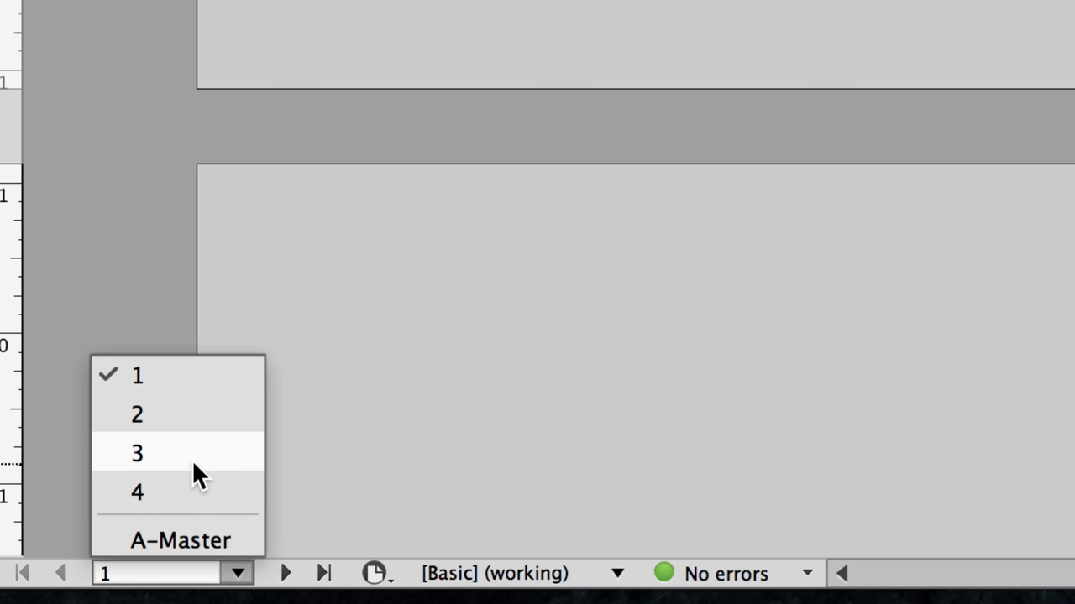
left_click(136, 492)
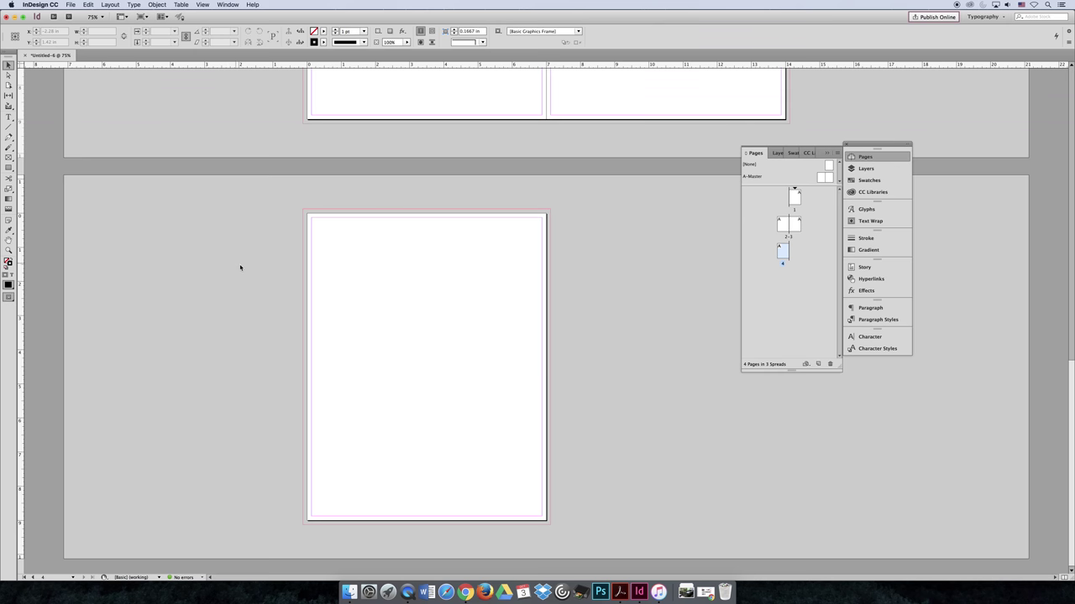
left_click(110, 4)
mouse_move(116, 18)
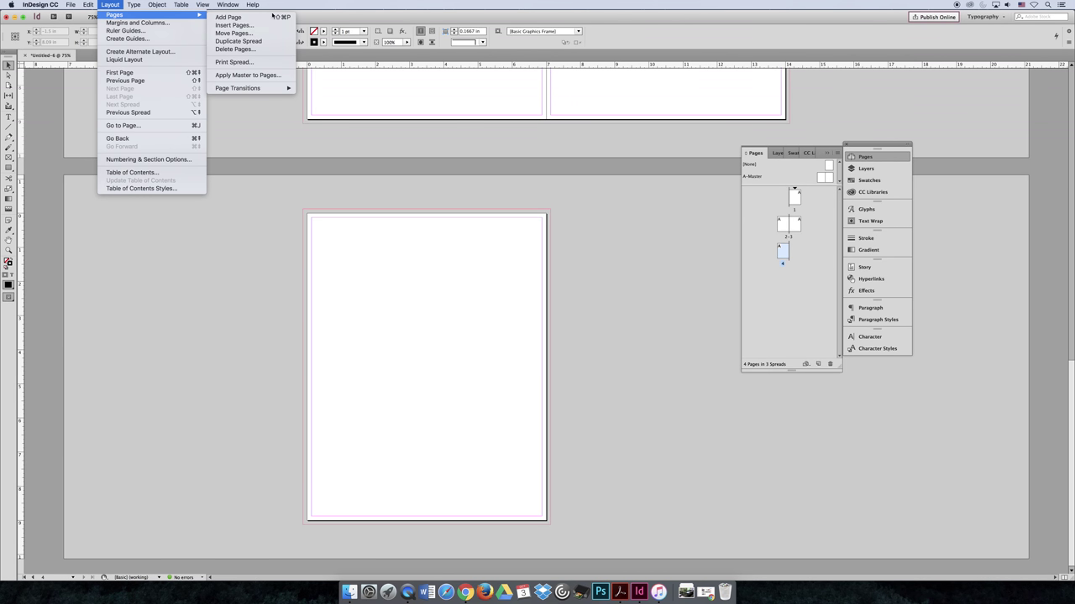
- Insert 12 pages after page 2 with Insert Pages, bringing the document to 16 pages
left_click(228, 26)
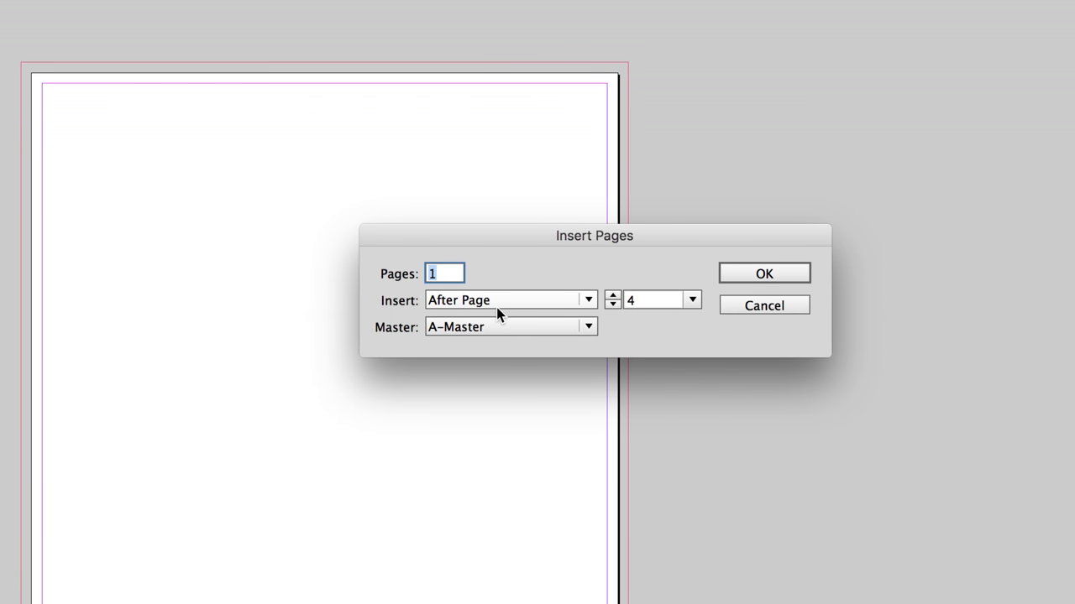
type("12")
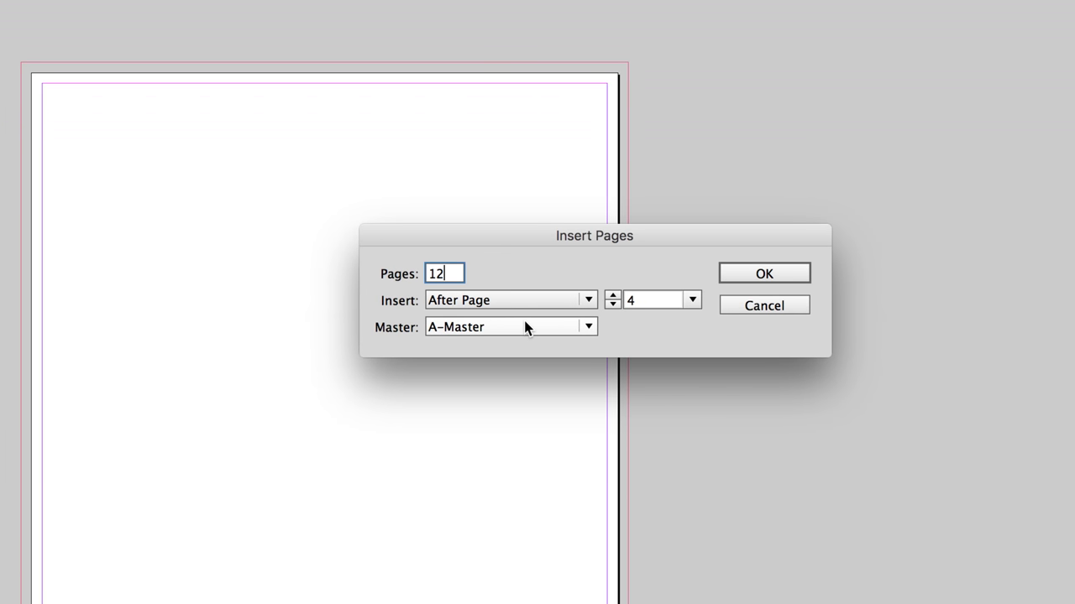
left_click(626, 300)
type("2")
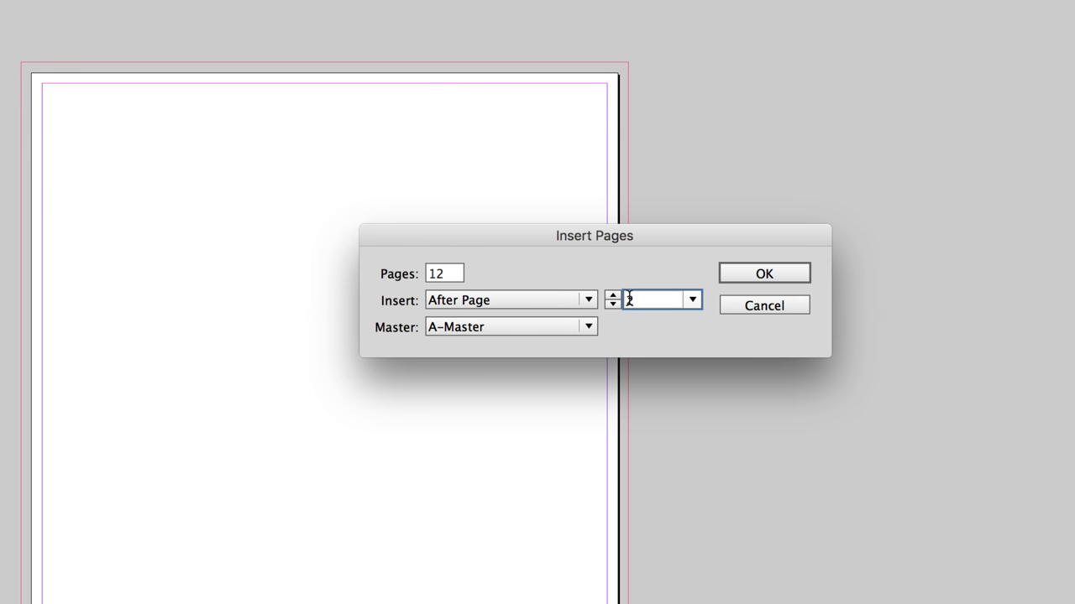
left_click(766, 277)
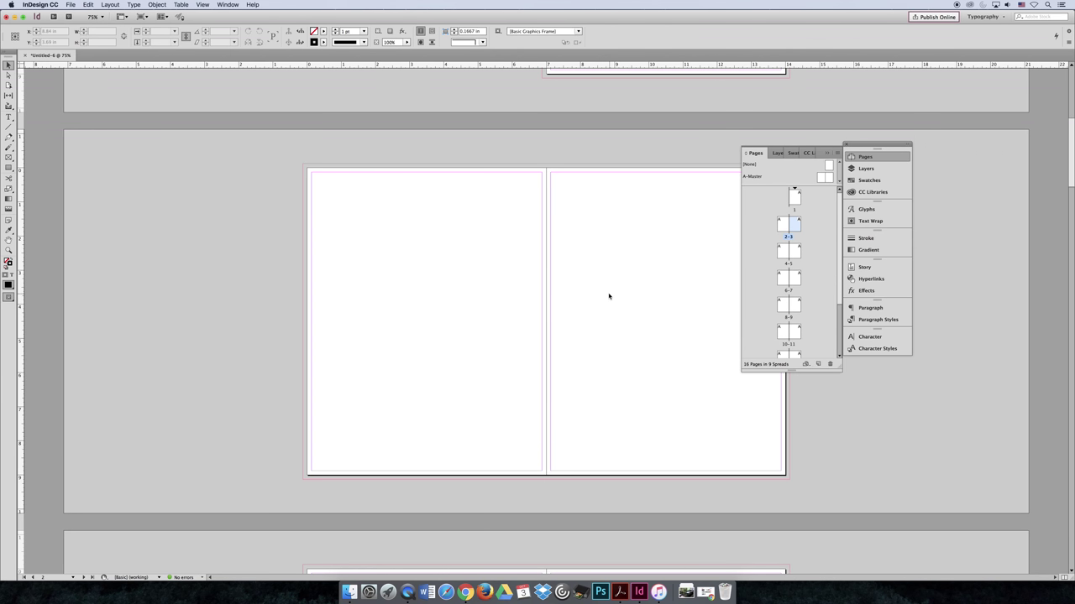
- Drag the Pages panel taller so its thumbnails show all 9 spreads down to page 16
left_click_drag(791, 373, 792, 458)
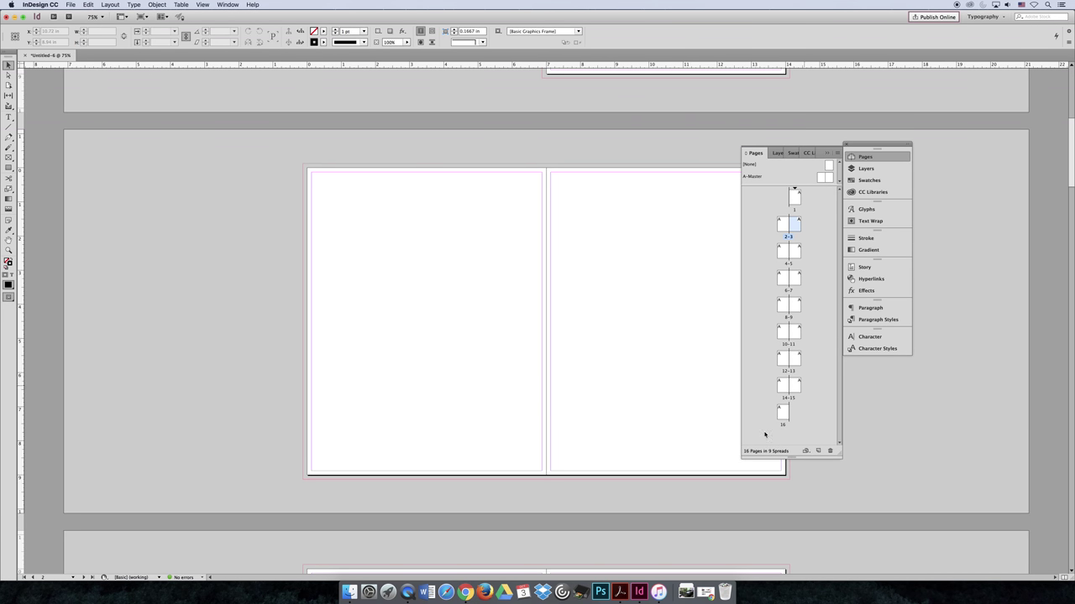
scroll(376, 415, "down", 4)
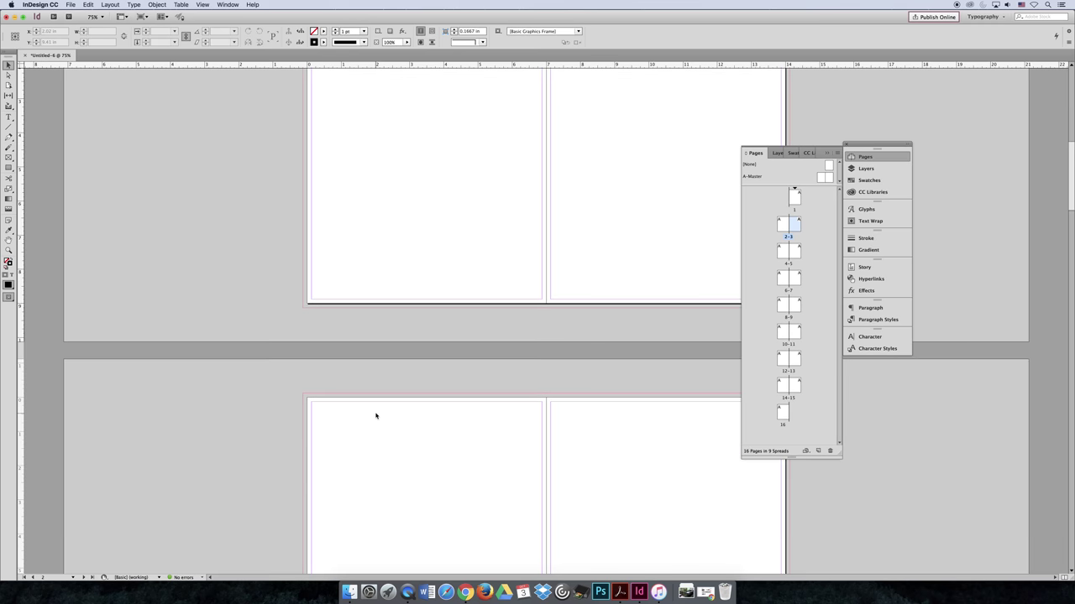
scroll(375, 416, "up", 12)
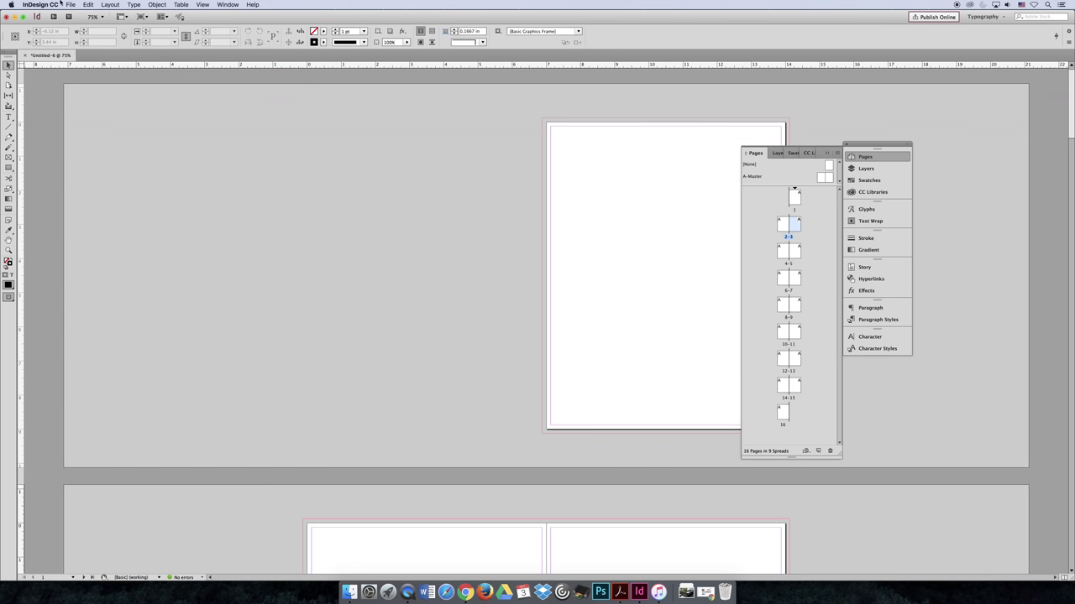
left_click(106, 4)
mouse_move(152, 14)
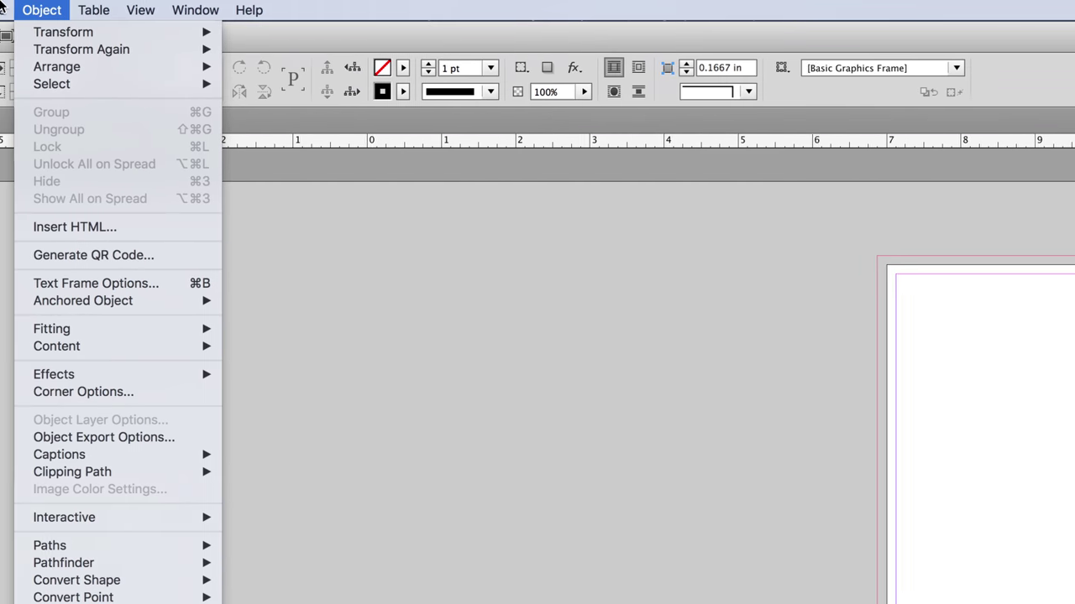
mouse_move(92, 4)
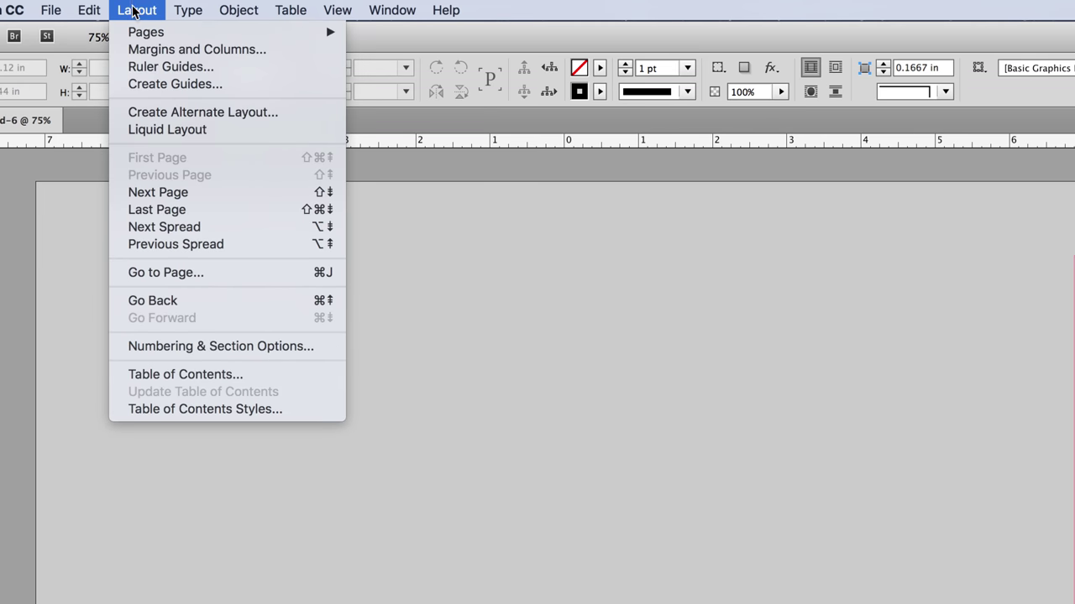
mouse_move(209, 34)
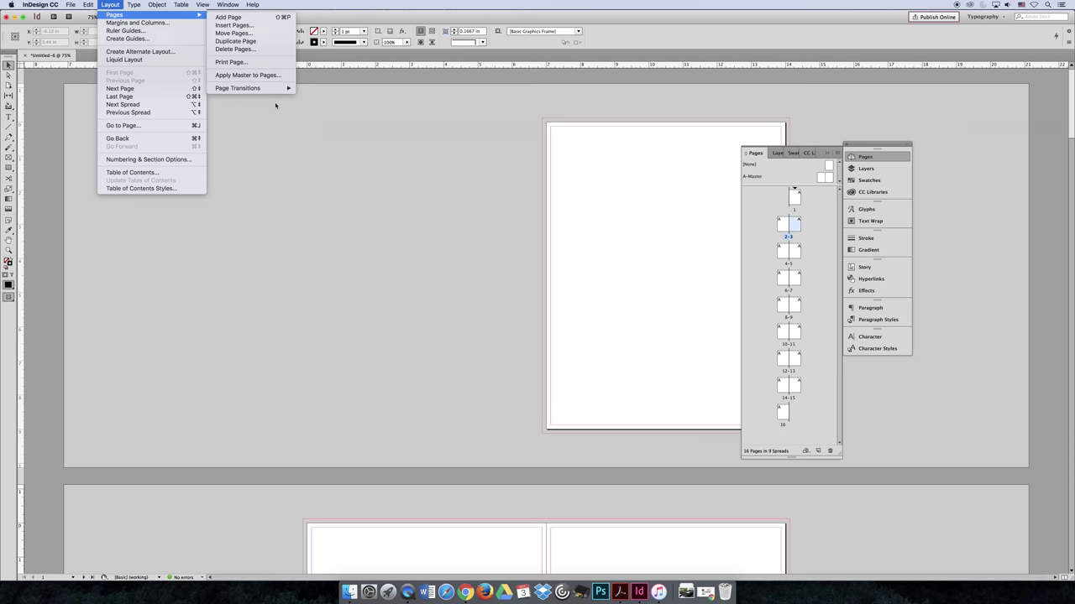
left_click(494, 222)
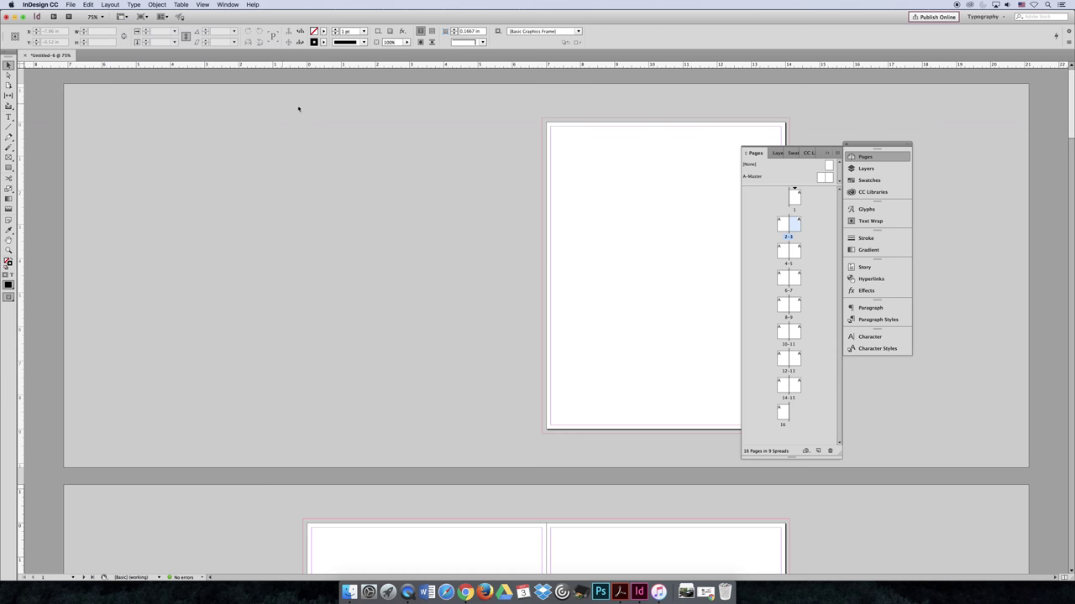
- Collapse the Pages panel and scroll through the document from page 1 down to page 16
left_click(827, 153)
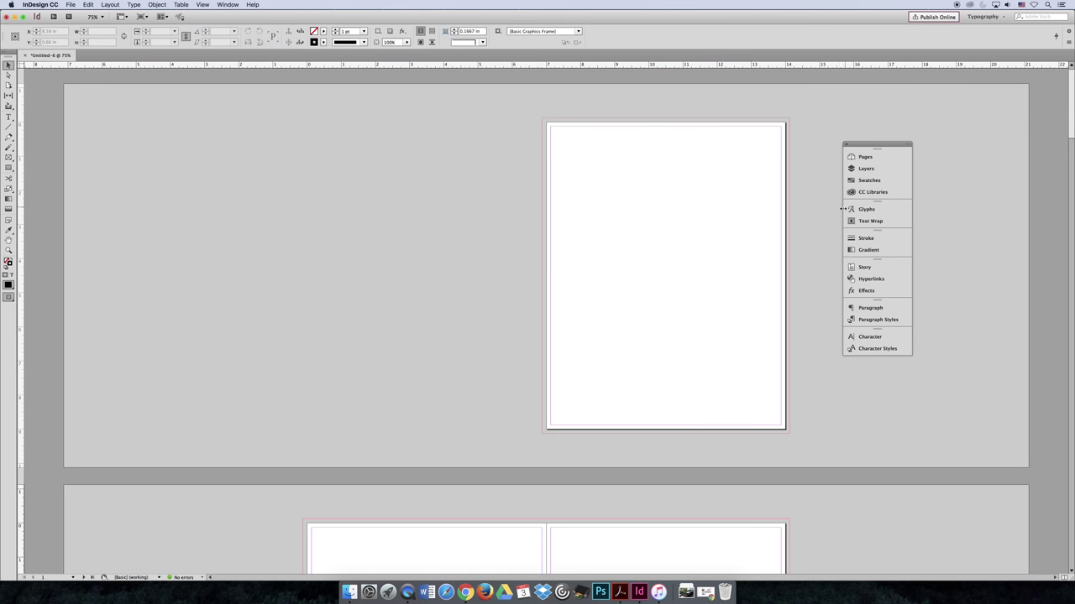
scroll(810, 216, "down", 10)
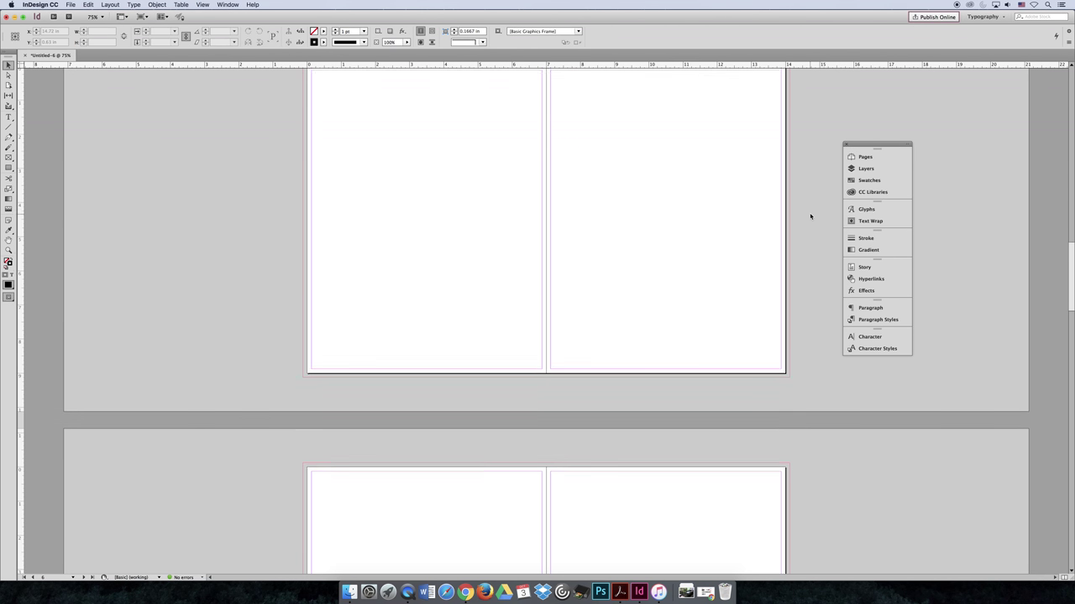
scroll(810, 217, "down", 5)
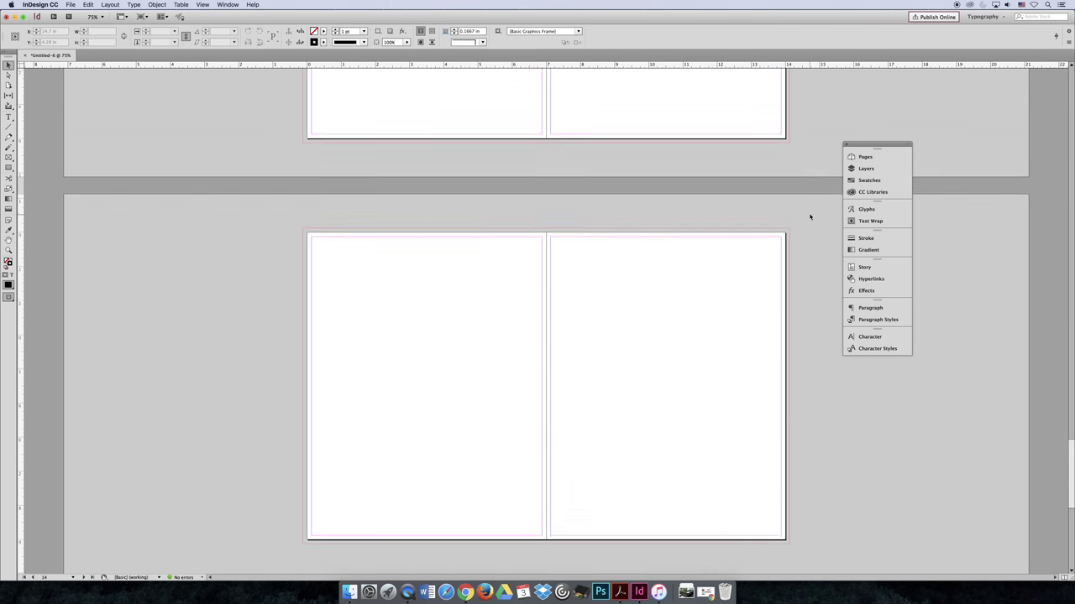
scroll(810, 217, "down", 5)
scroll(810, 217, "up", 20)
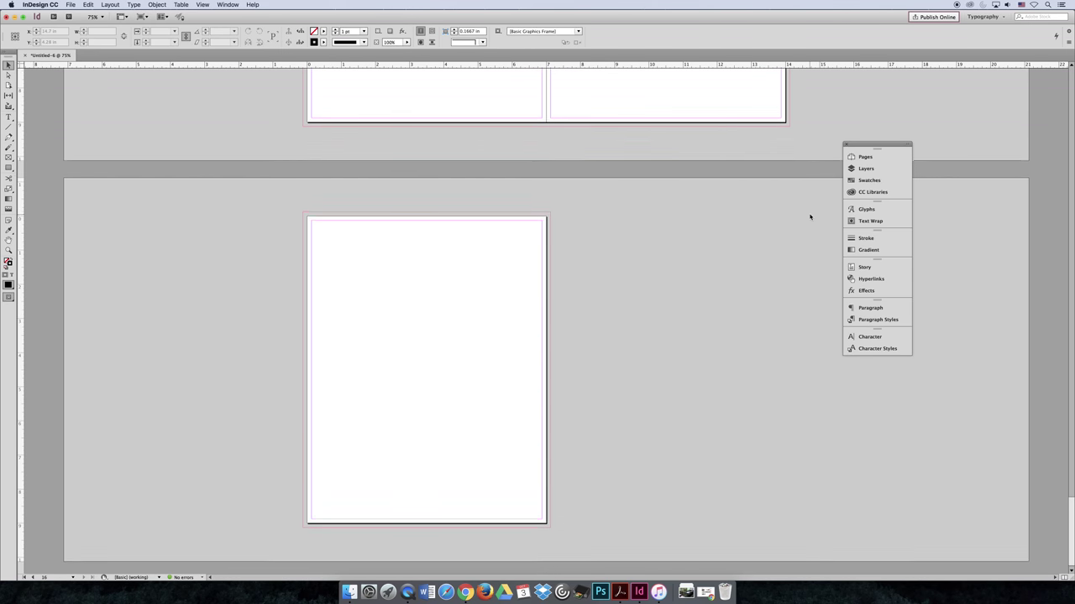
scroll(810, 217, "up", 5)
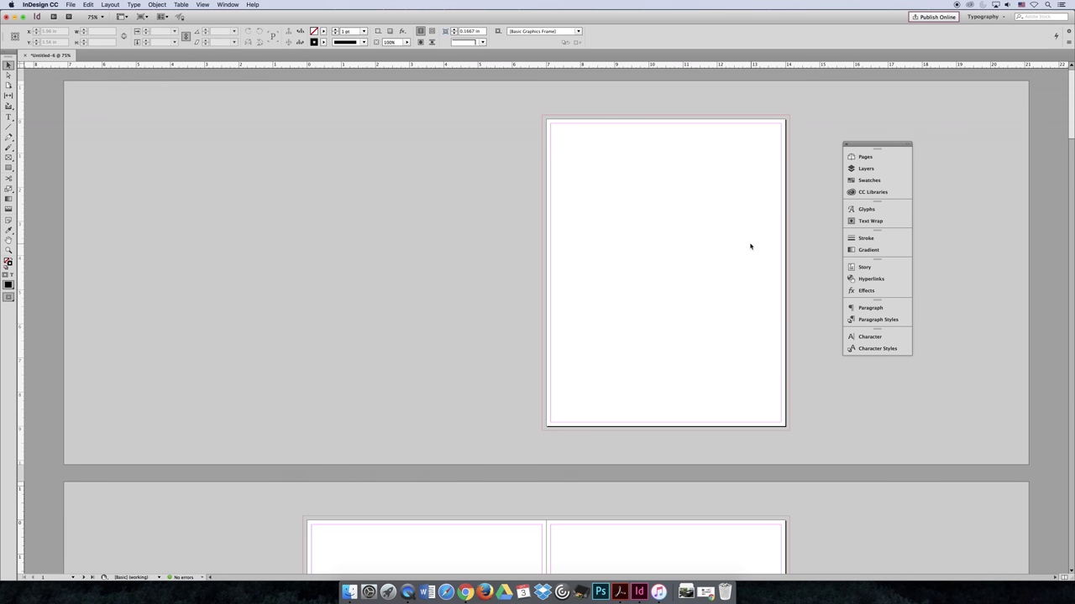
scroll(750, 245, "down", 5)
scroll(587, 239, "up", 2)
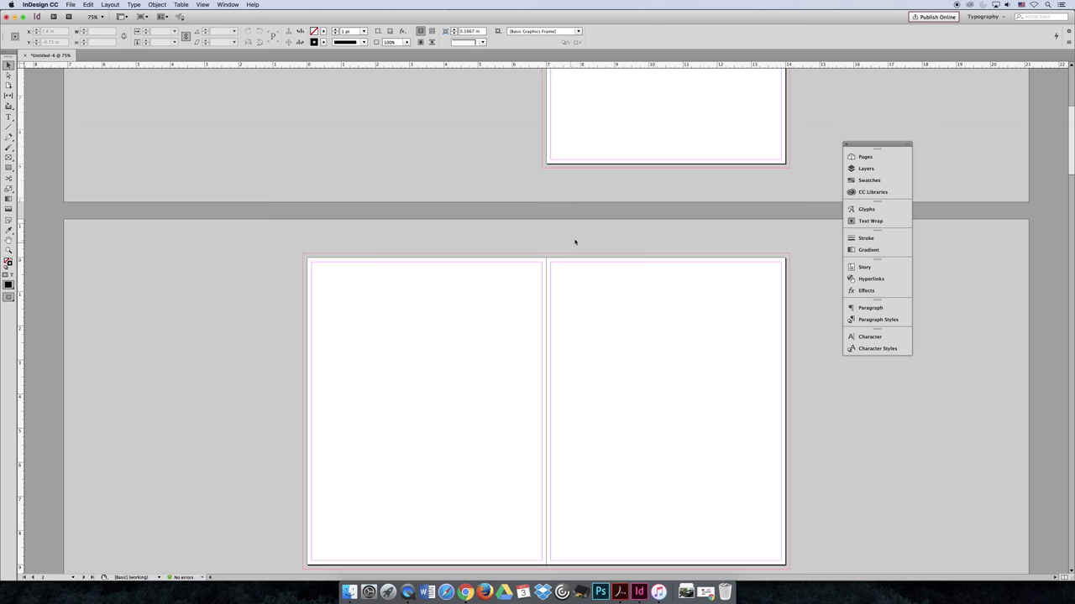
scroll(672, 307, "down", 7)
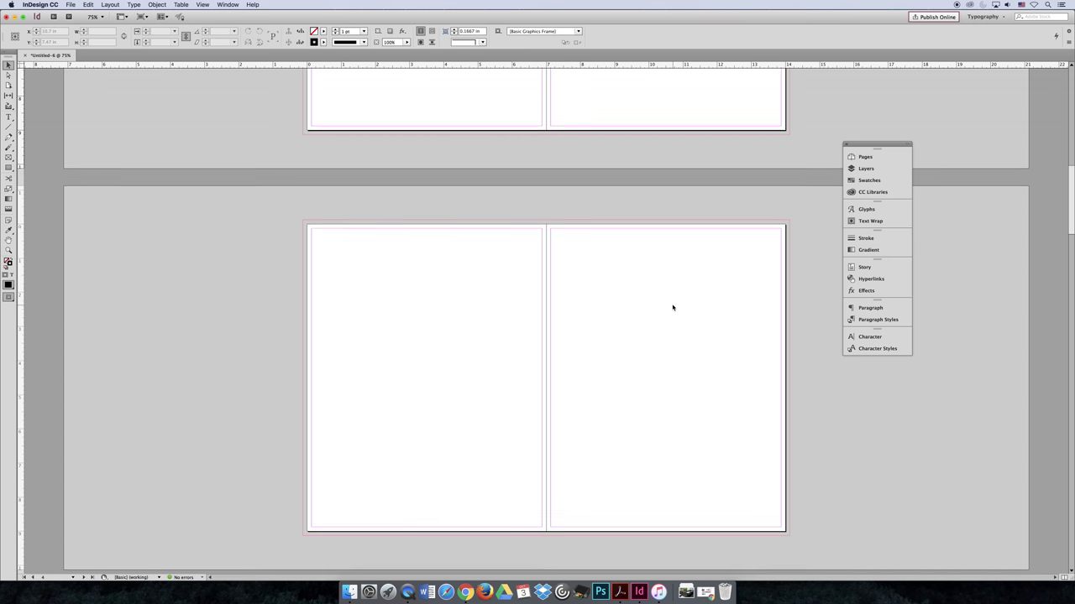
scroll(696, 312, "down", 1)
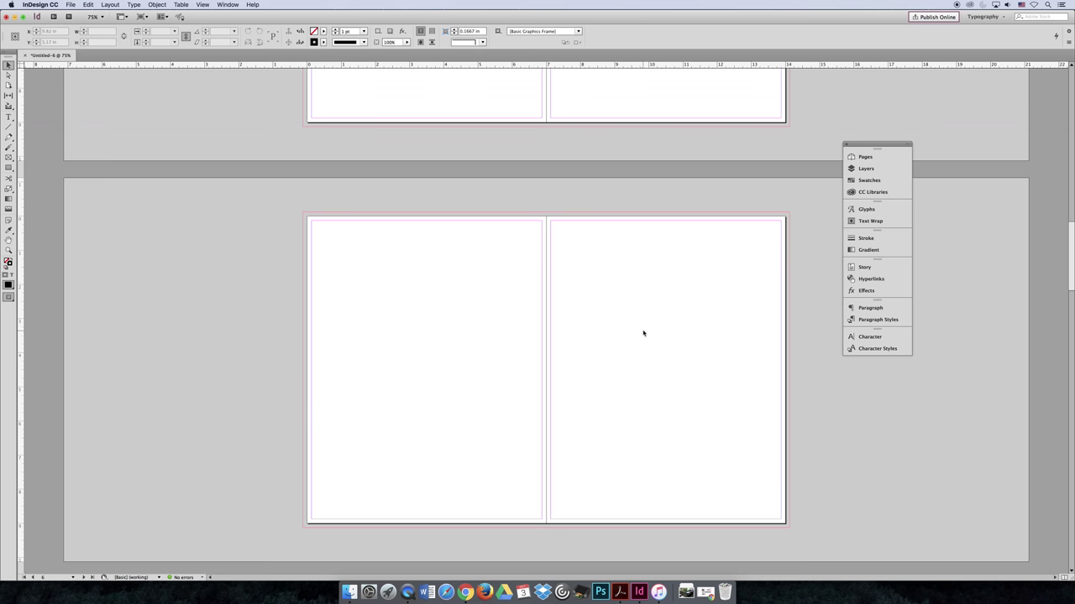
scroll(643, 333, "down", 20)
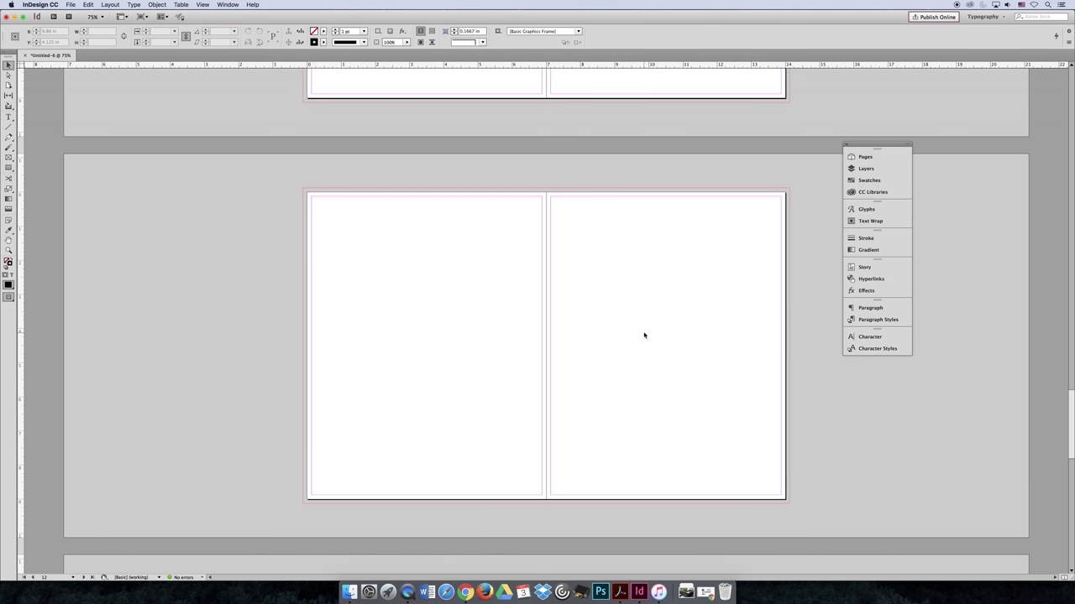
scroll(644, 335, "down", 8)
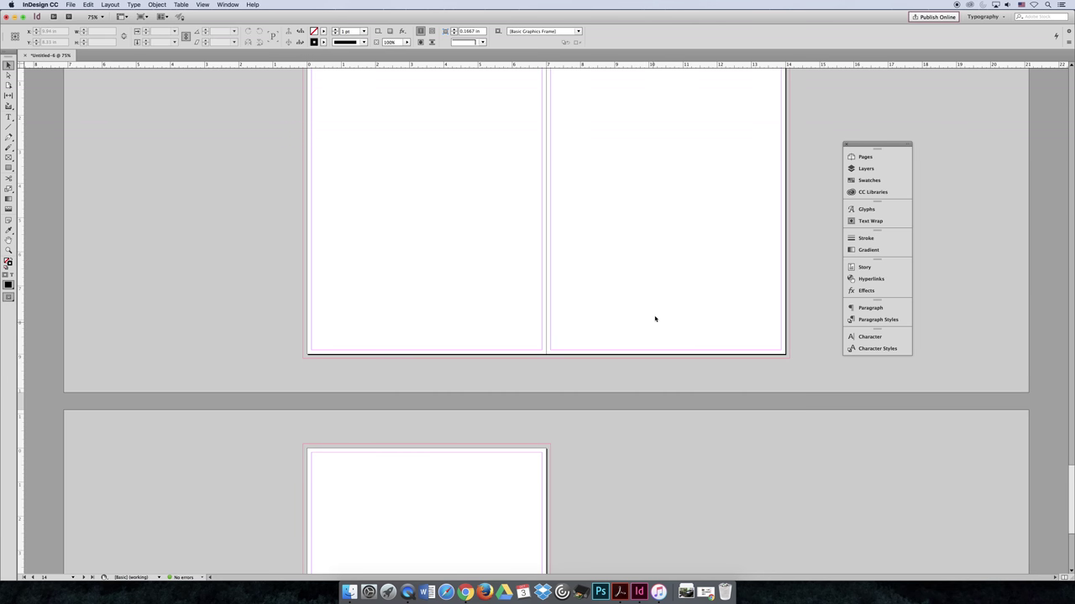
scroll(443, 478, "down", 1)
scroll(442, 478, "down", 5)
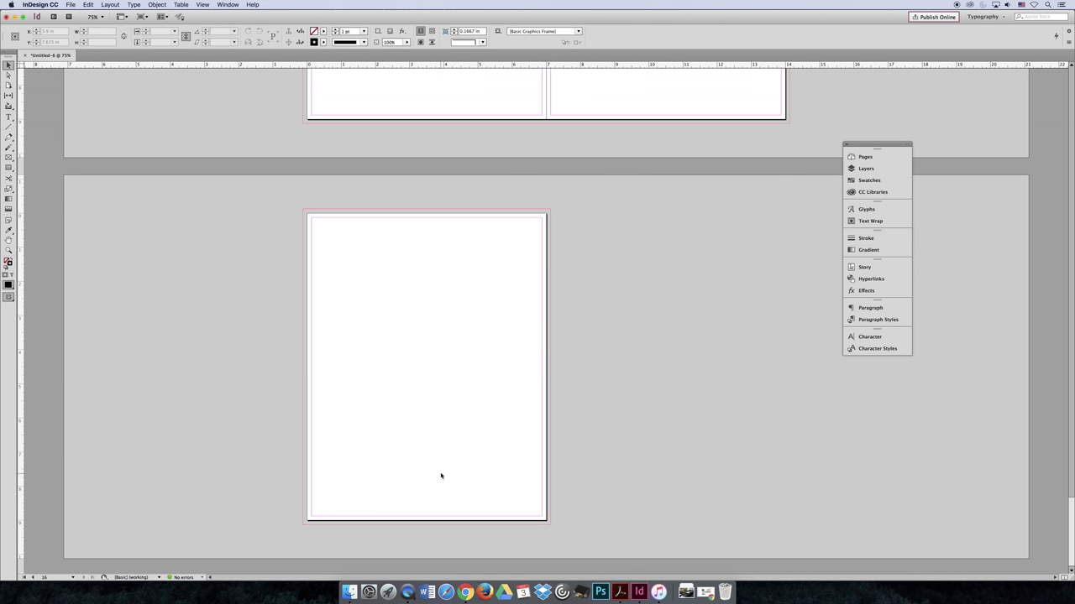